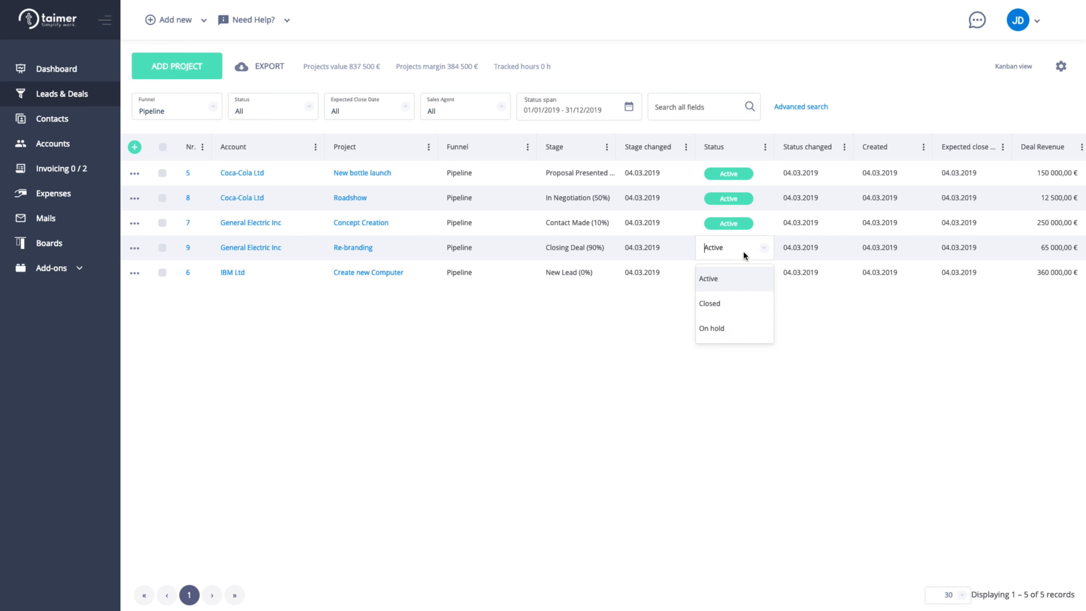
# Set the Re-branding deal's status to Closed and the Create new Computer deal's status to On hold.
pyautogui.click(735, 300)
pyautogui.click(739, 273)
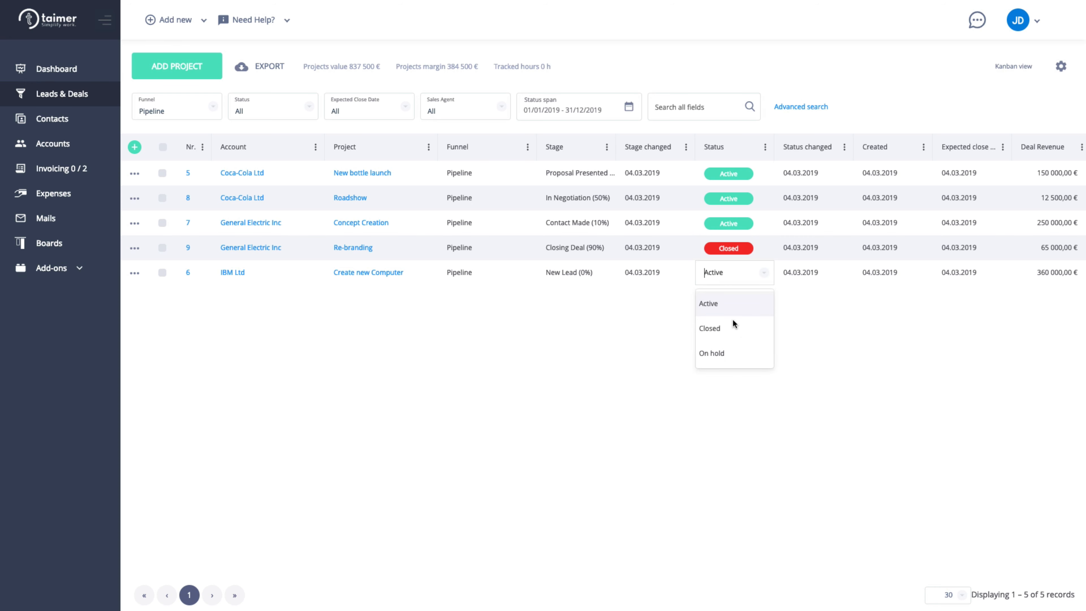
pyautogui.click(735, 350)
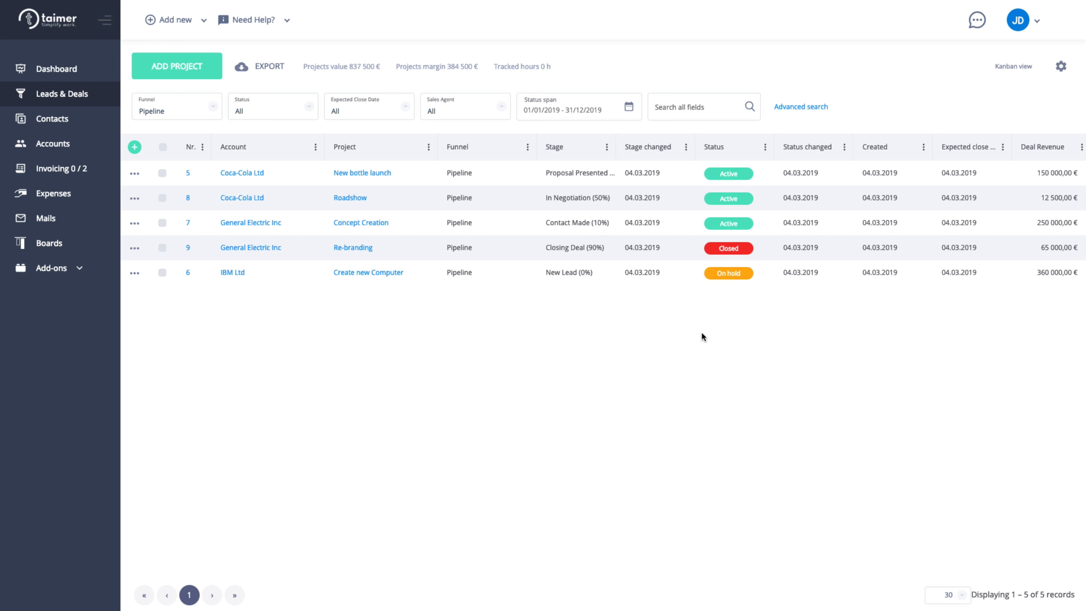
# Filter the deals list by Active status and by Closed status, finishing with the status filter reset to All.
pyautogui.click(308, 105)
pyautogui.click(292, 136)
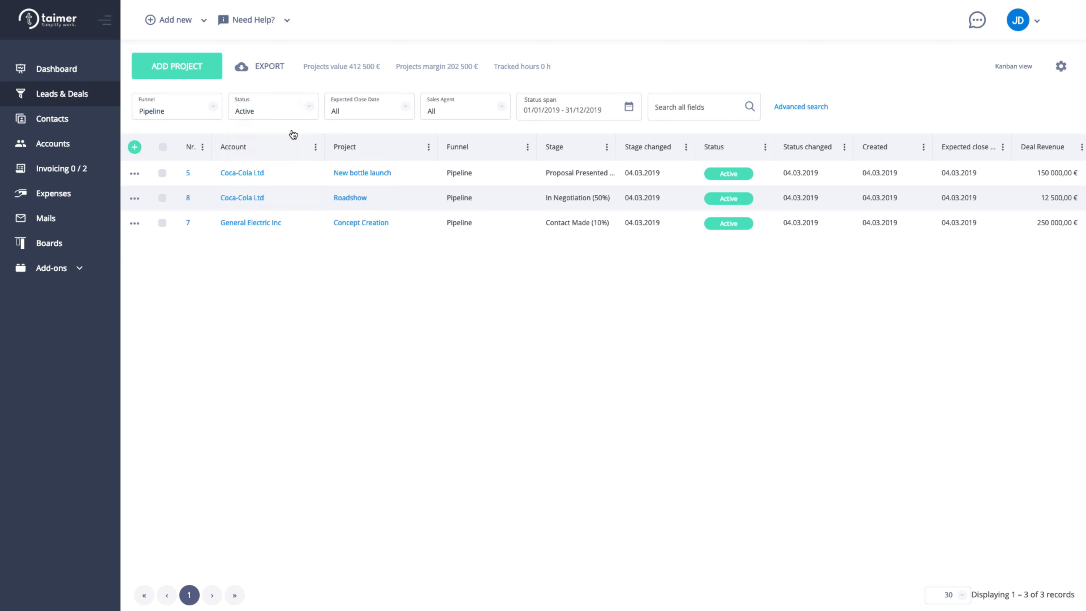
pyautogui.click(302, 109)
pyautogui.click(295, 140)
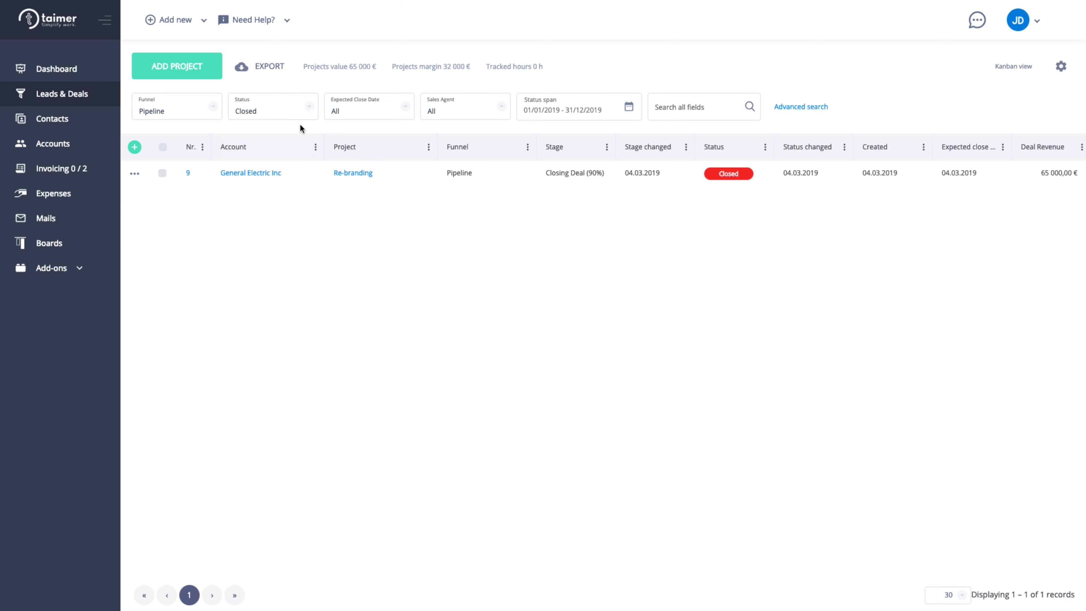
pyautogui.click(307, 110)
pyautogui.click(299, 64)
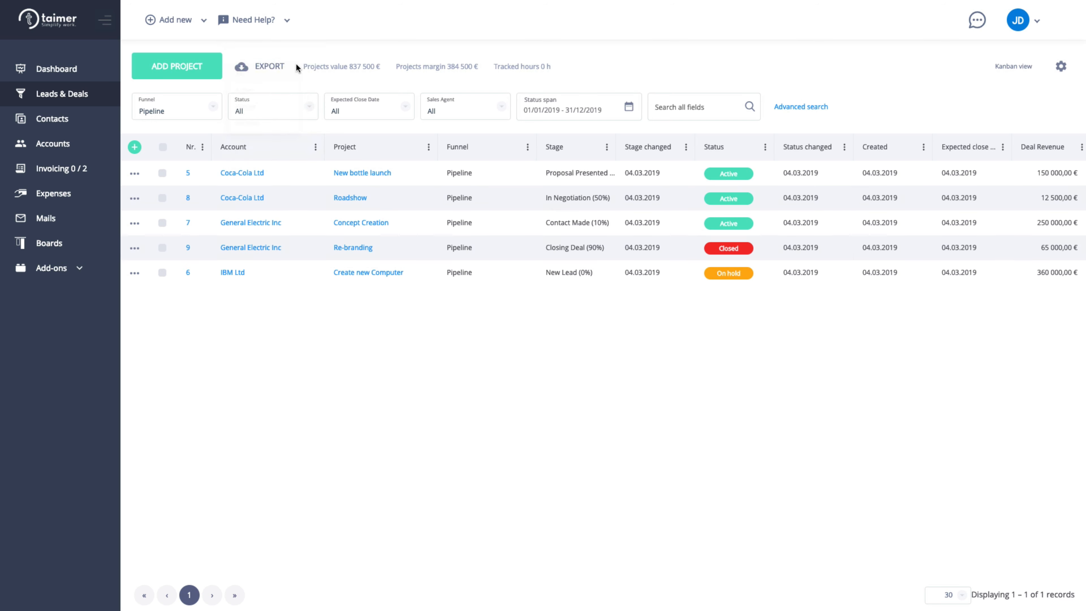
# Examine the sales agent filter options and the advanced search fields without applying any filter.
pyautogui.click(500, 110)
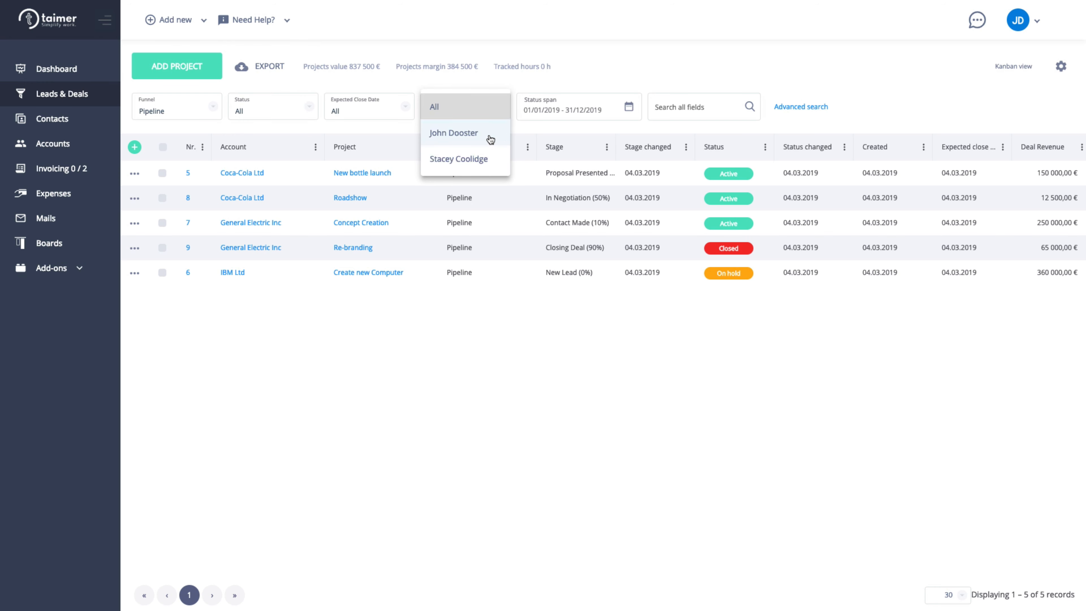
pyautogui.click(552, 125)
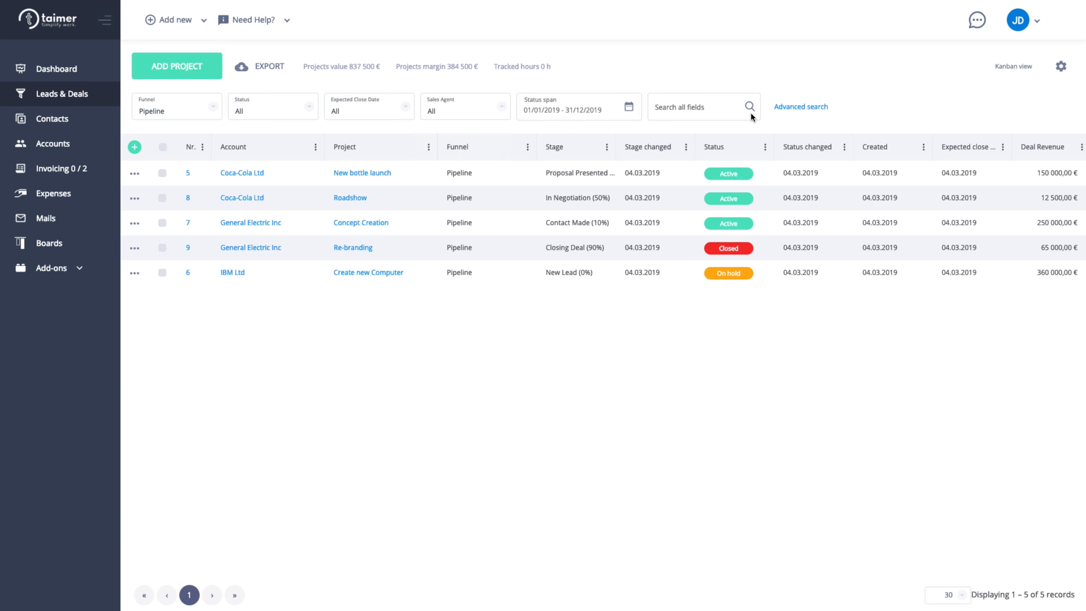
pyautogui.click(800, 108)
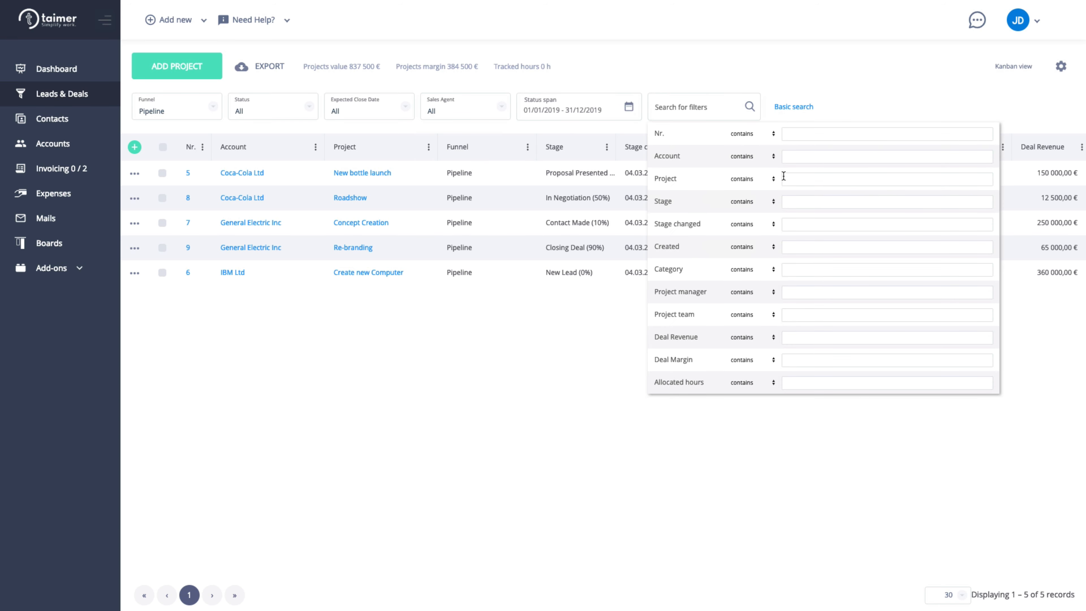
pyautogui.click(790, 108)
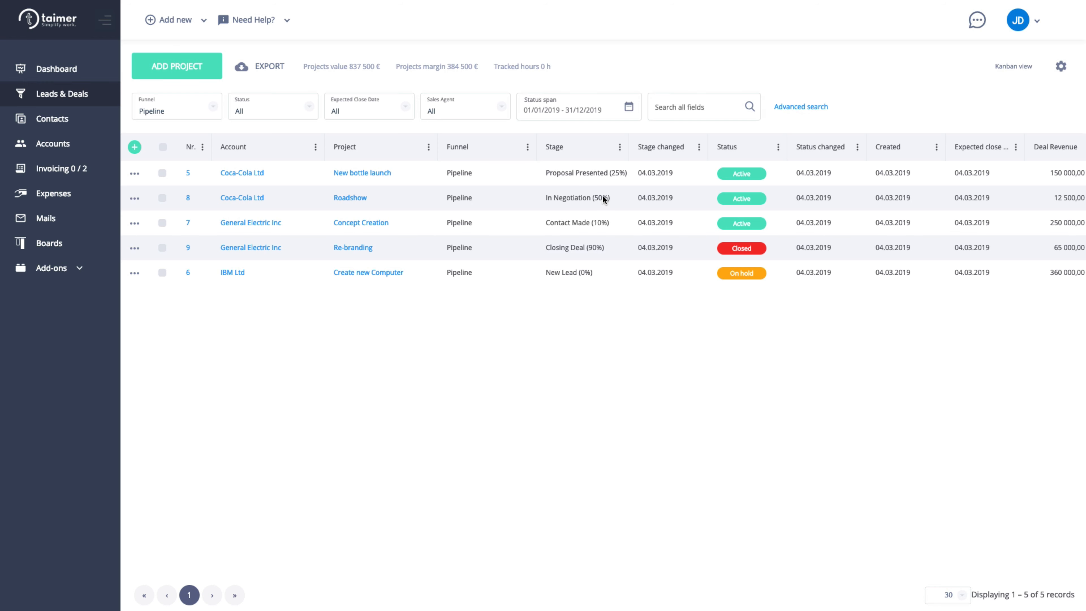
# Set the Roadshow deal's stage to Closing Deal (90%) and its expected close date to 12.03.2019.
pyautogui.click(613, 198)
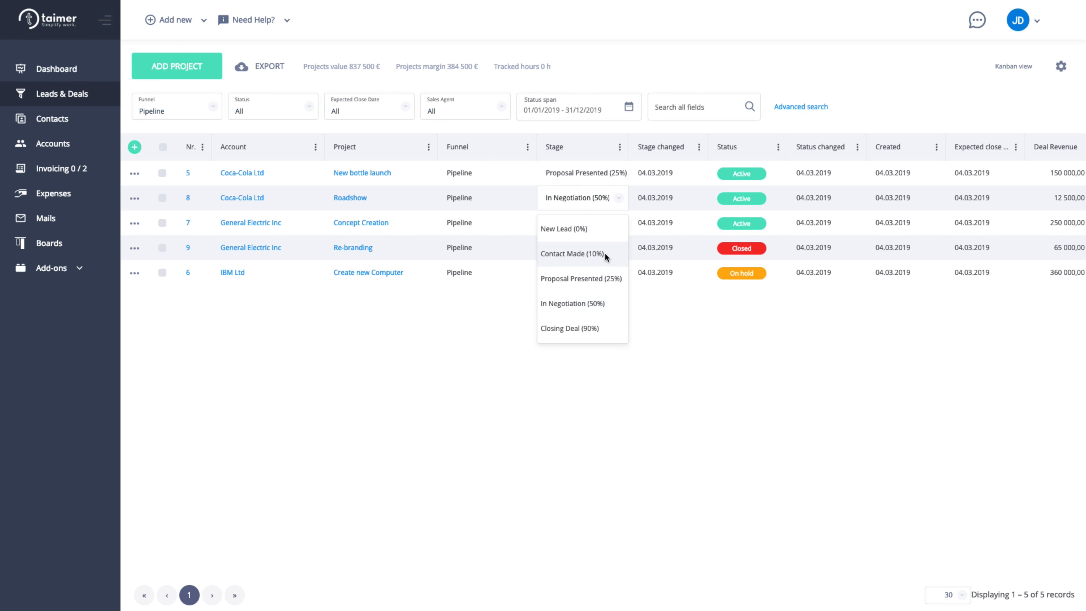
pyautogui.click(611, 320)
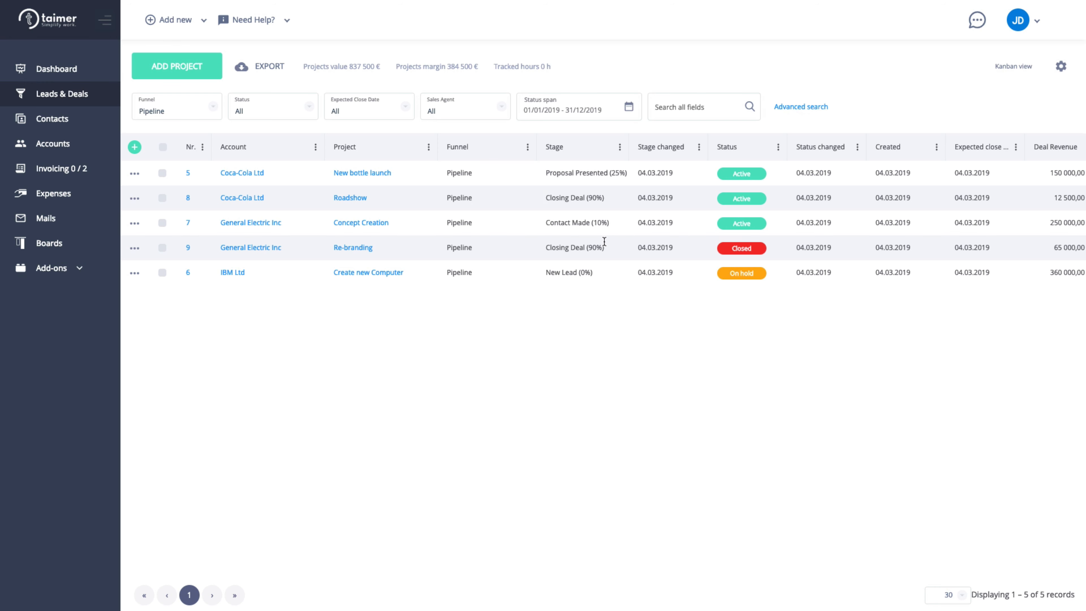
pyautogui.hscroll(5, 686, 191)
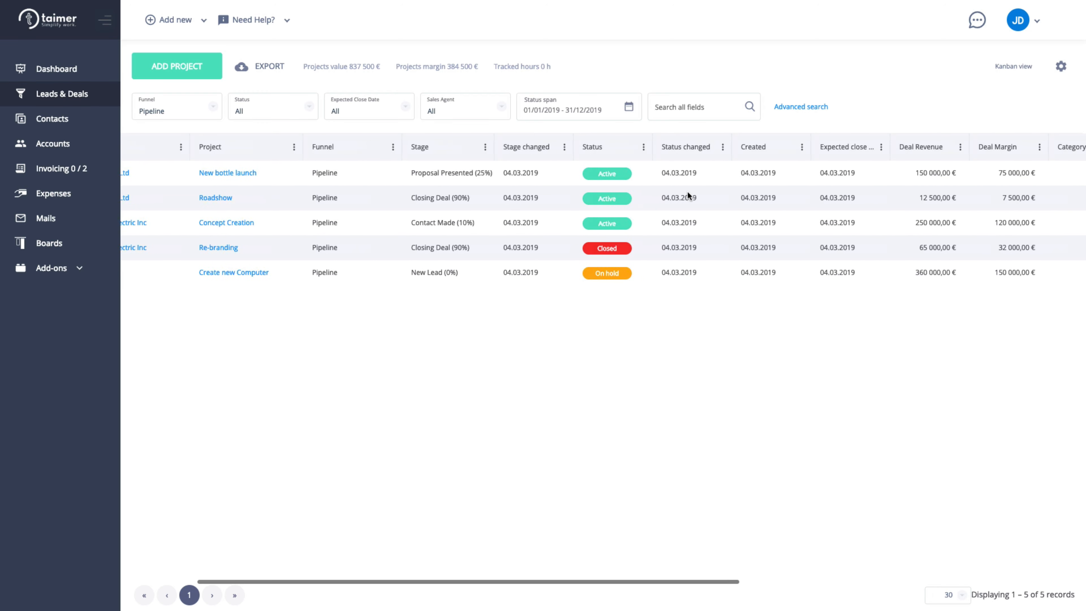
pyautogui.hscroll(2, 687, 196)
pyautogui.click(786, 198)
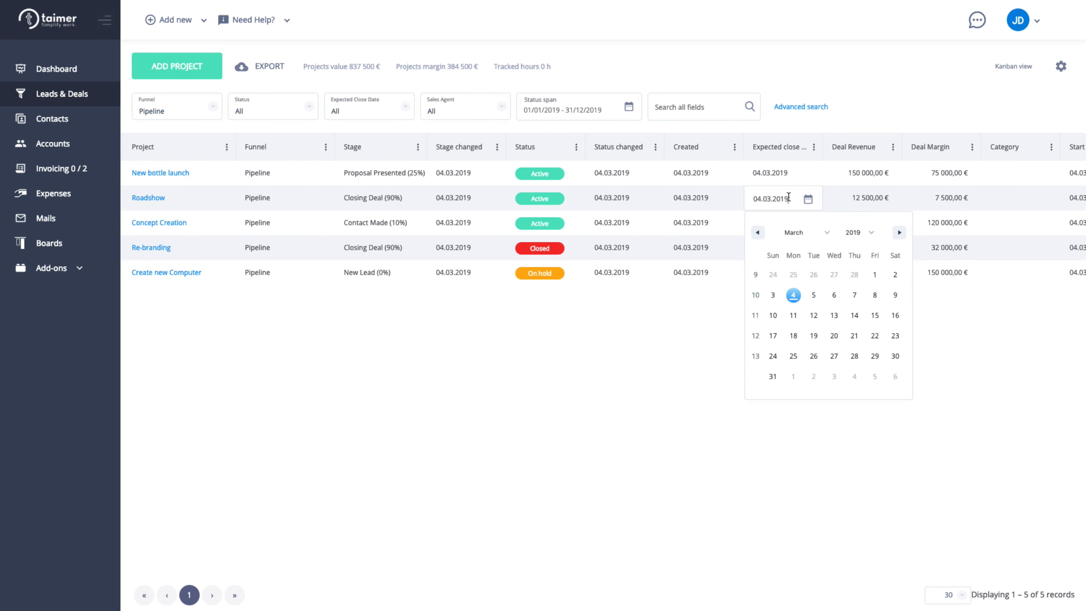
pyautogui.click(812, 315)
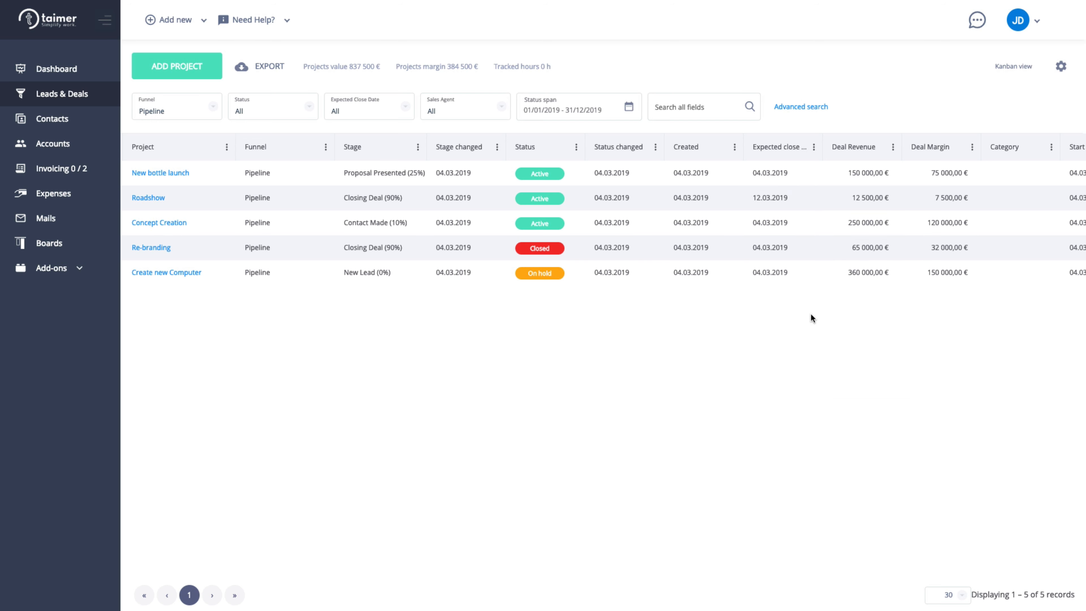
# Hide the expected close date column and move the Deal Margin column ahead of Deal Revenue.
pyautogui.click(813, 147)
pyautogui.click(862, 219)
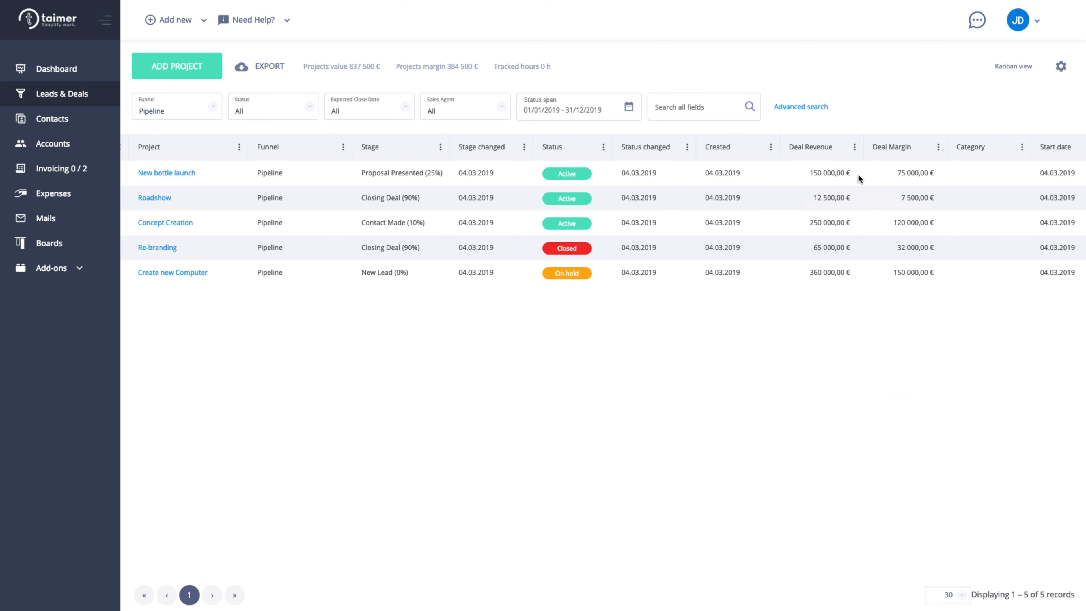
pyautogui.moveTo(897, 148); pyautogui.dragTo(797, 149)
# Set the deal margin of the New bottle launch project to 152 000,00 €.
pyautogui.click(817, 172)
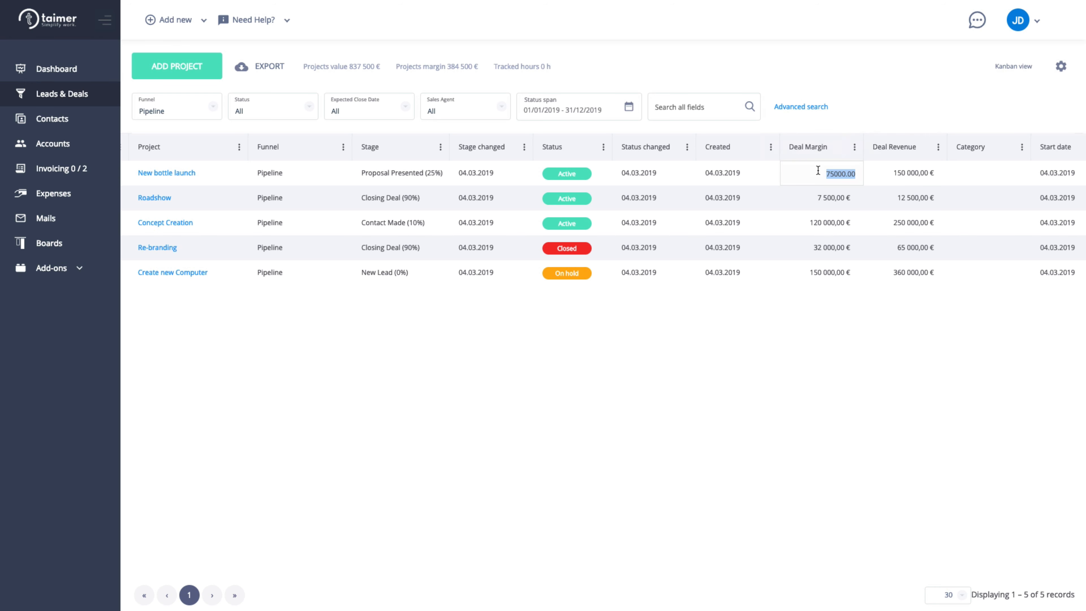
pyautogui.write('152')
pyautogui.press('Return')
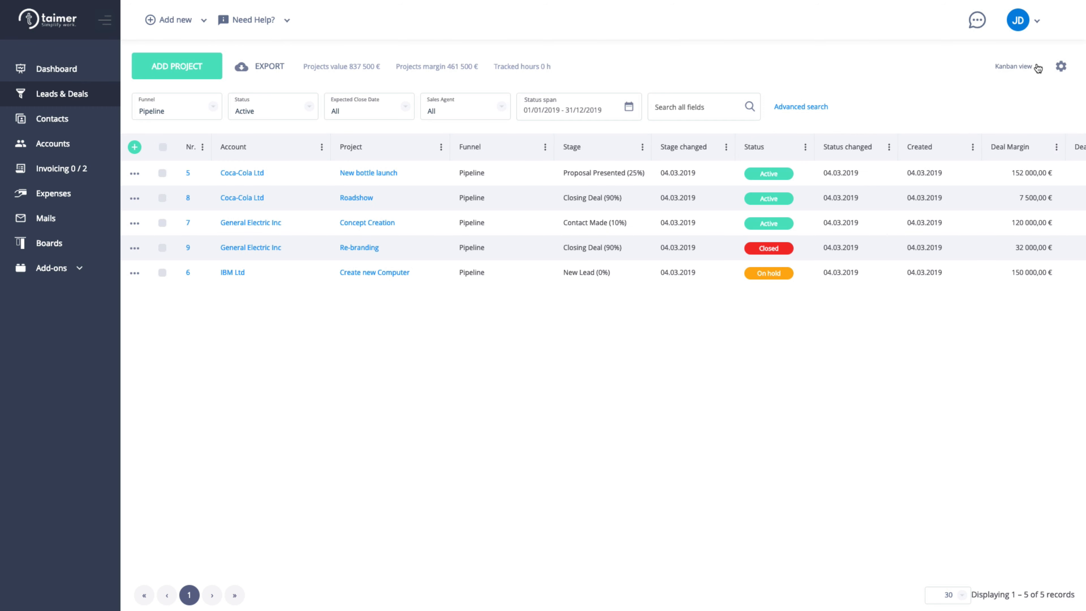
# Switch the deals to Kanban view and move the New mouse creation project from Contact Made to In Negotiation.
pyautogui.click(1012, 67)
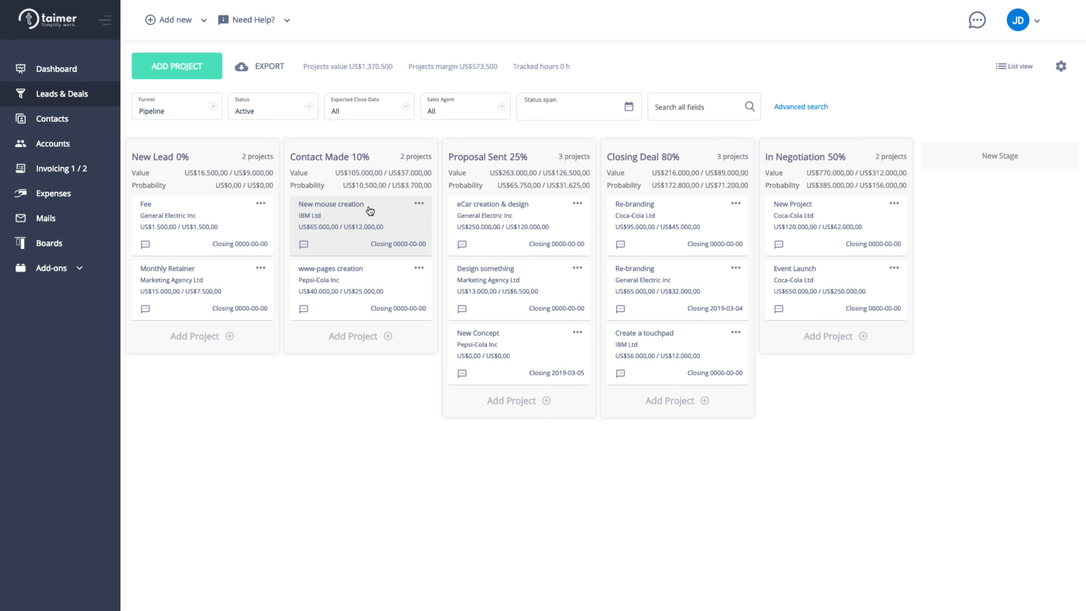
pyautogui.moveTo(370, 214); pyautogui.dragTo(823, 203)
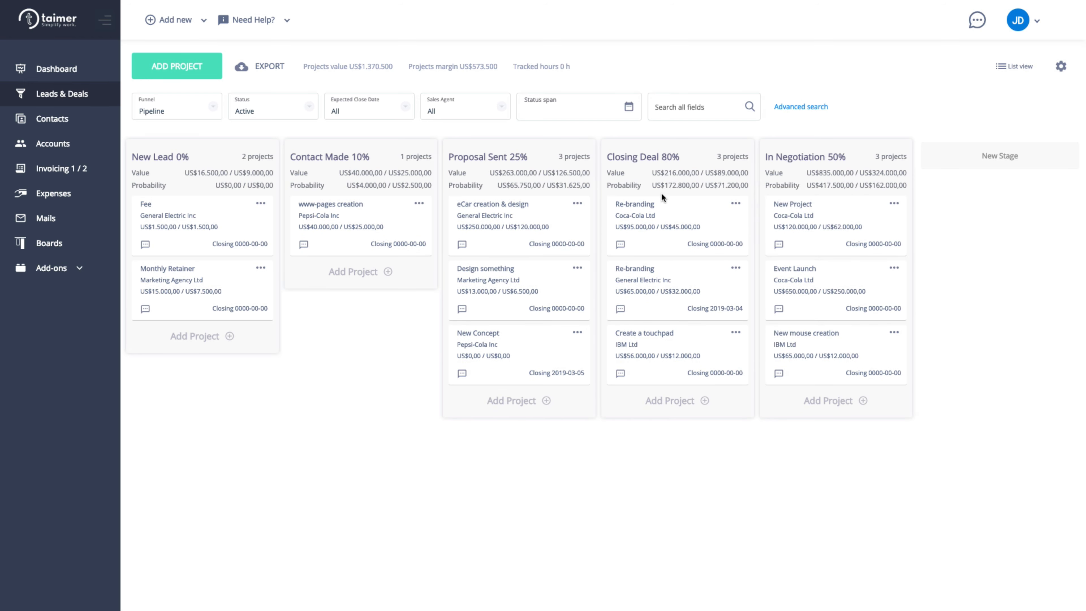
# Rename the Closing Deal stage to "Closing Deal In" and set its probability to 90%.
pyautogui.click(642, 157)
pyautogui.press('Return')
pyautogui.click(683, 159)
pyautogui.press('Return')
# Mark the Coca-Cola Ltd Re-branding project as won and put the eCar creation & design project on hold.
pyautogui.click(735, 204)
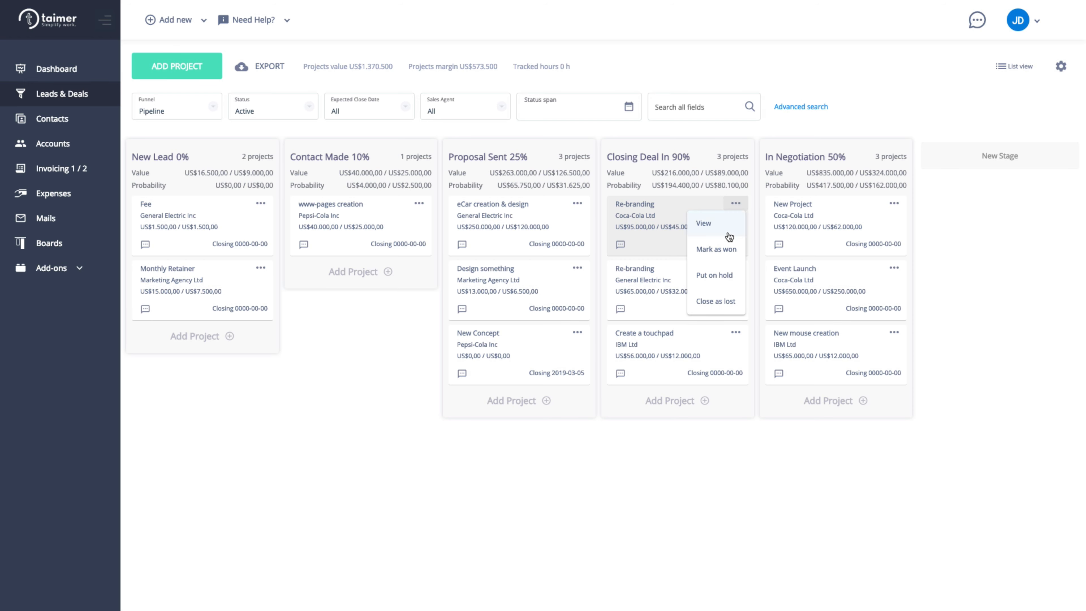
pyautogui.click(726, 250)
pyautogui.click(577, 204)
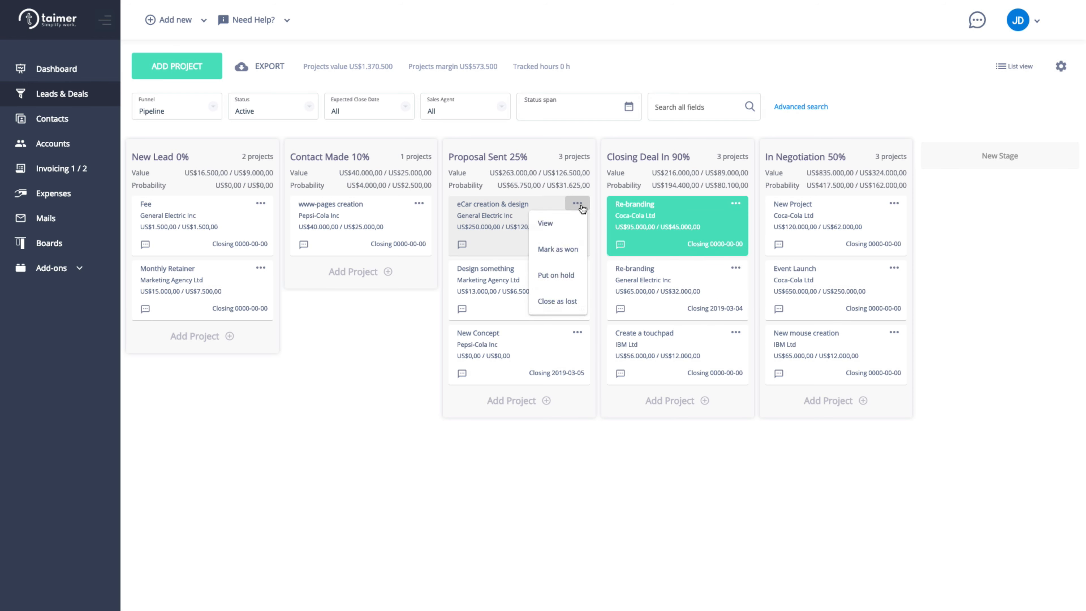
pyautogui.click(566, 277)
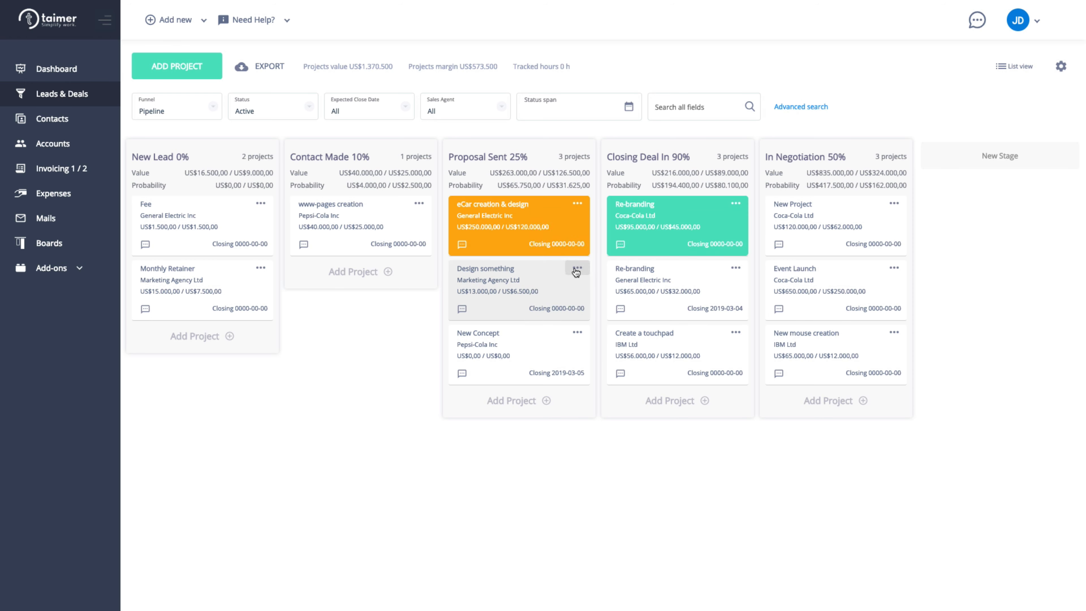
# Close the Design something project in the Proposal Sent stage as lost.
pyautogui.click(576, 270)
pyautogui.click(573, 366)
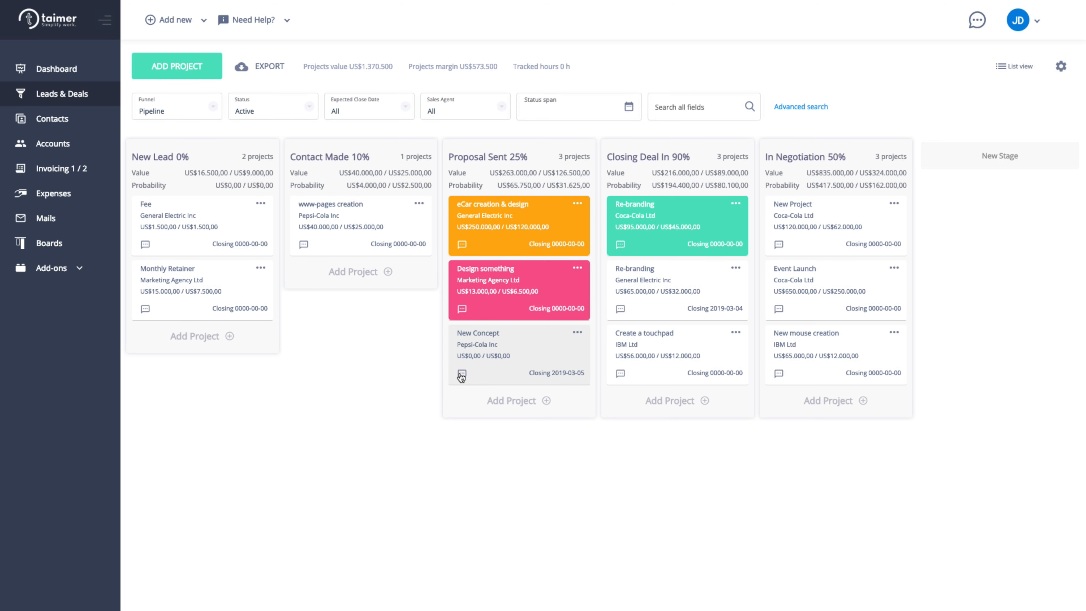
# Open the project conversations from the New Concept card and view the Create a touchpad and Huge deal threads.
pyautogui.click(462, 373)
pyautogui.click(613, 402)
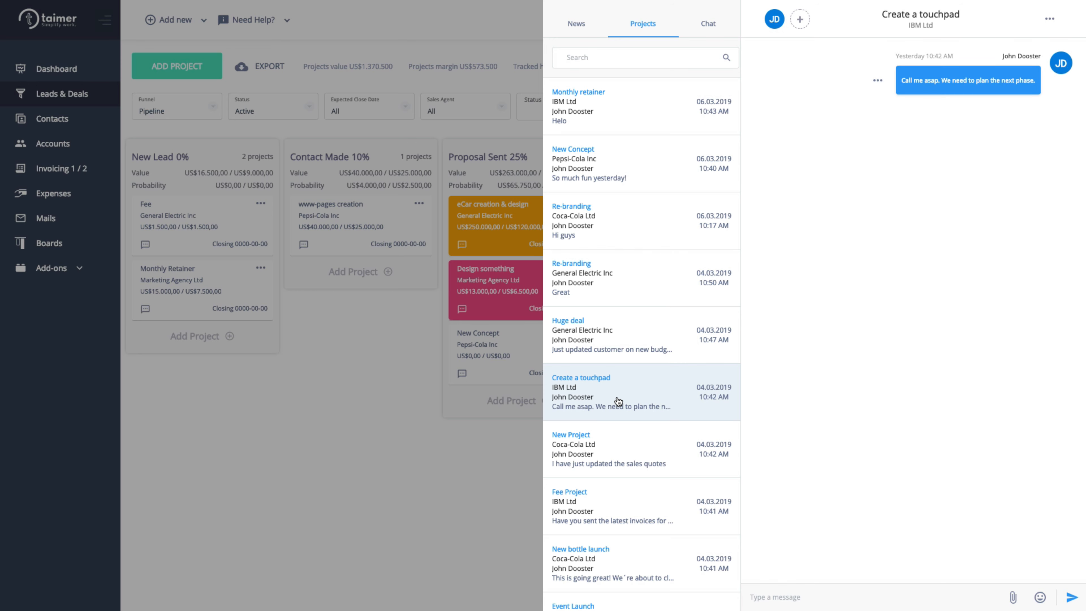
pyautogui.click(650, 341)
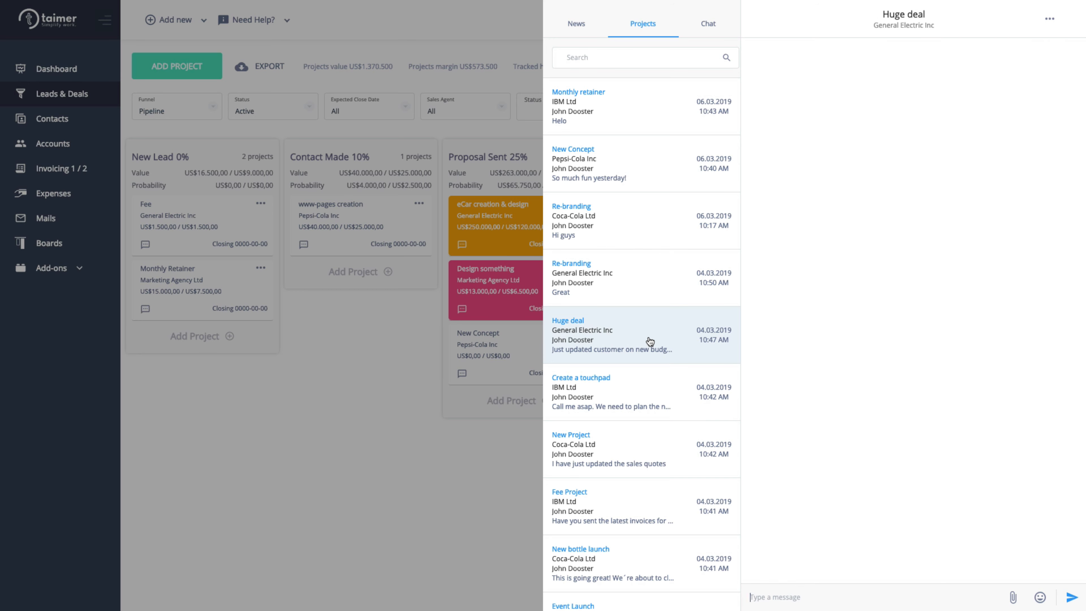
# Send the message "Hello" in the General Electric Inc Re-branding project conversation.
pyautogui.click(652, 277)
pyautogui.write('Hello')
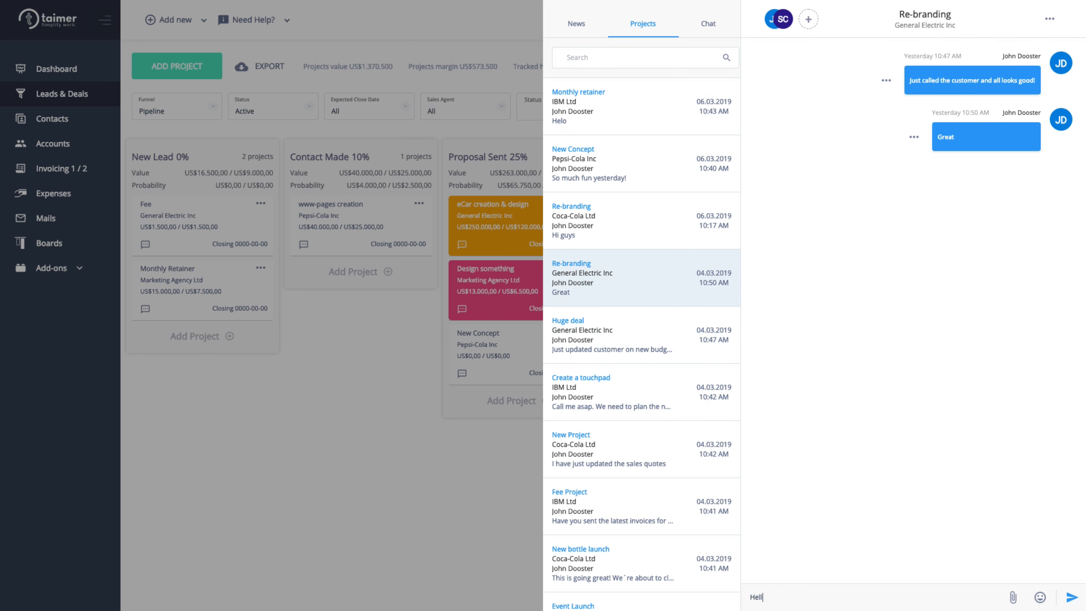
pyautogui.press('Return')
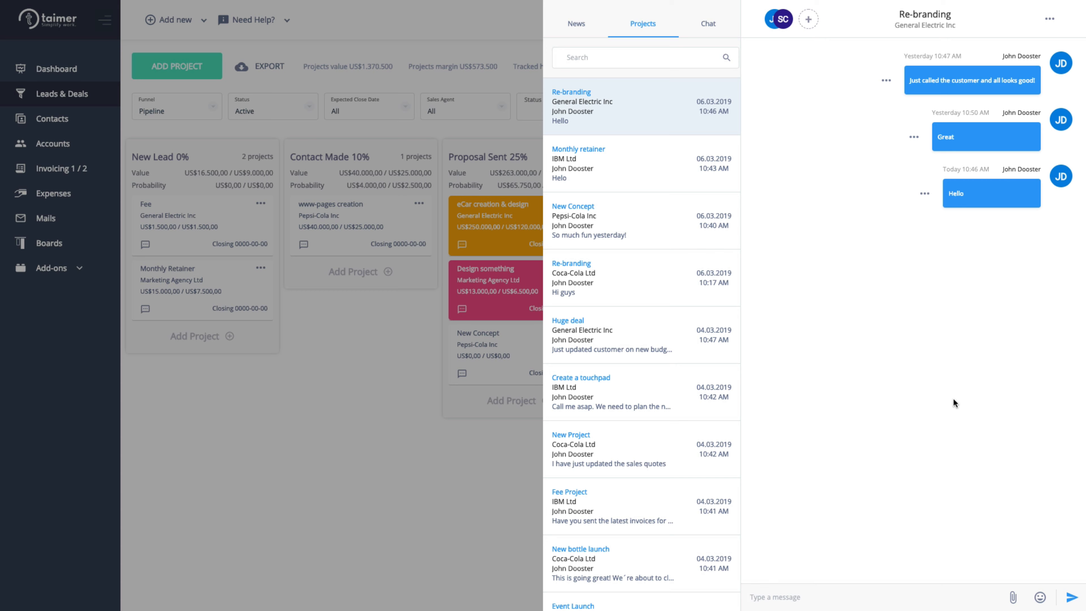
# Add the sales manager to the Coca-Cola Ltd Re-branding project conversation and return to the Kanban board.
pyautogui.click(674, 173)
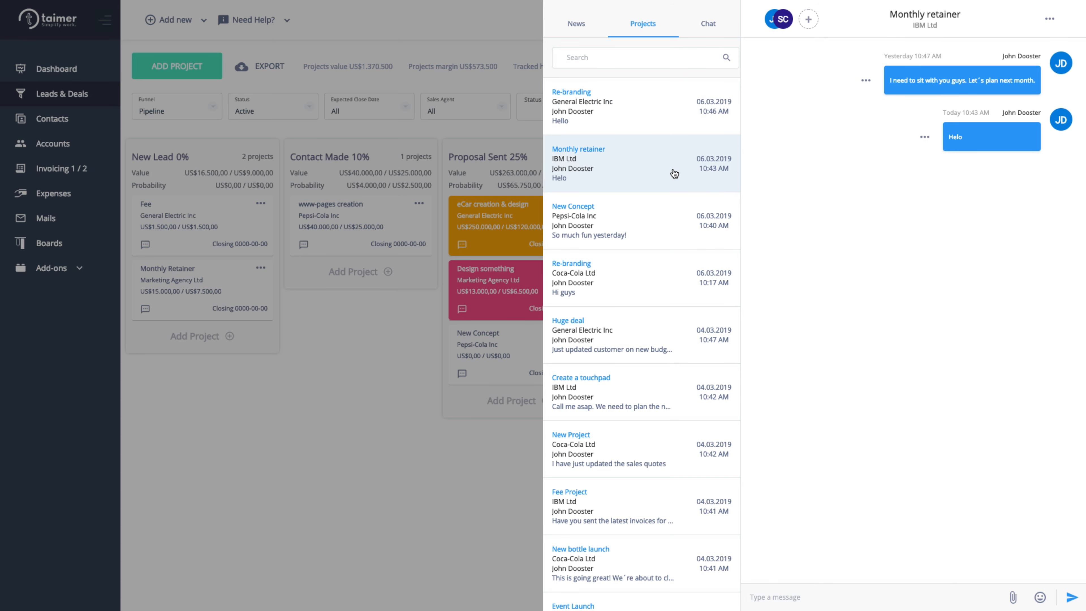
pyautogui.click(669, 219)
pyautogui.click(677, 282)
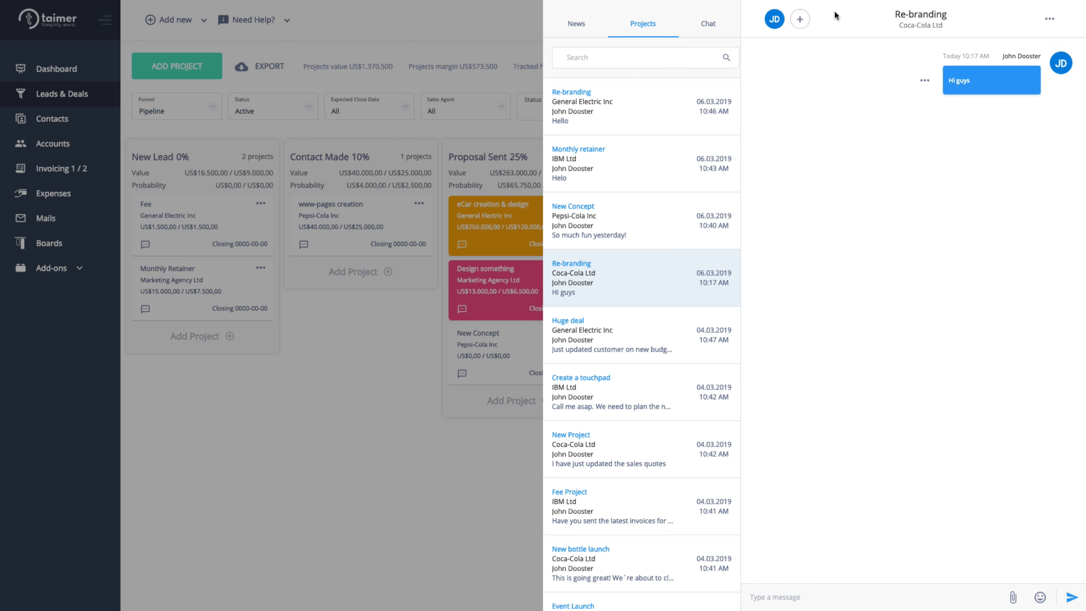
pyautogui.click(800, 19)
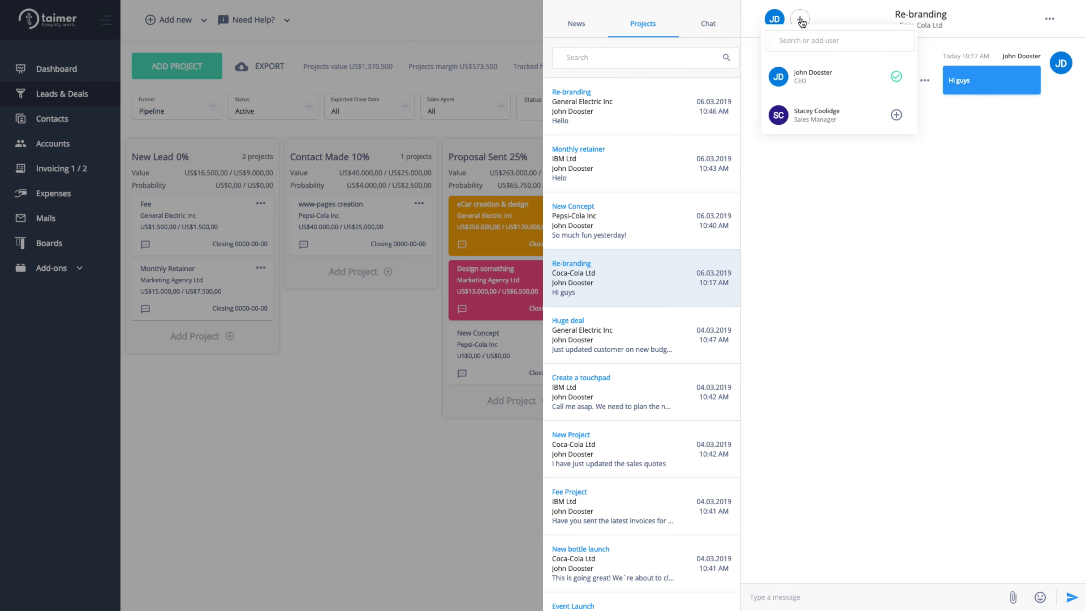
pyautogui.click(896, 116)
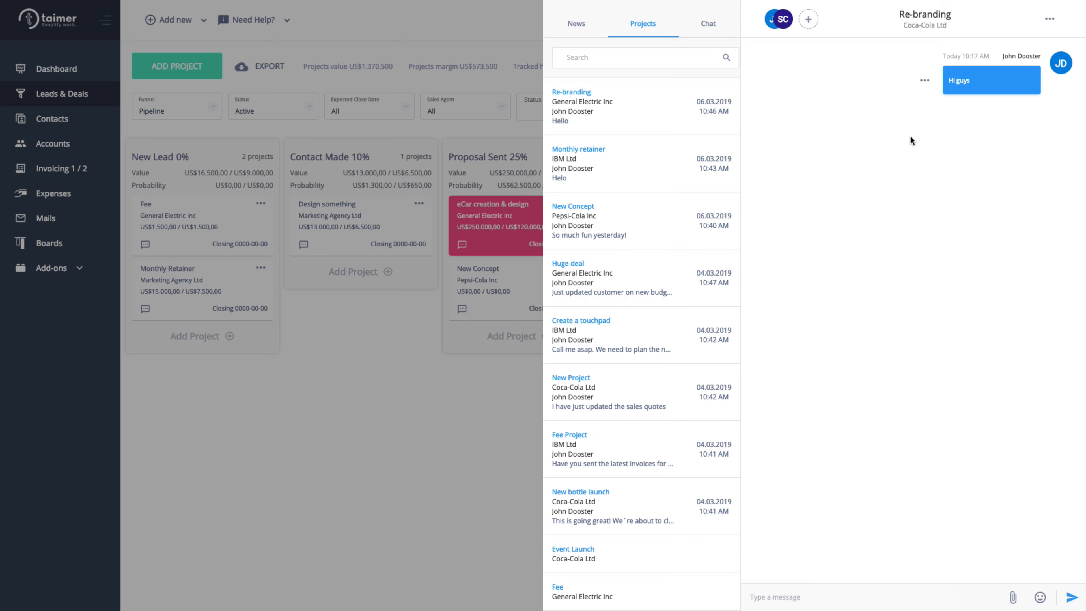
pyautogui.click(517, 87)
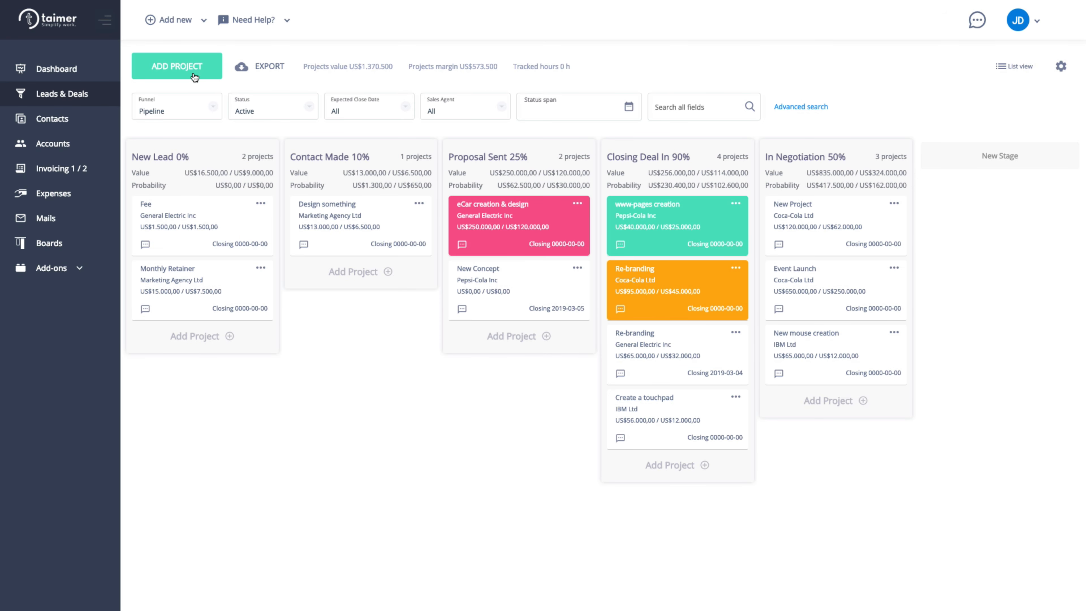
# Start a new lead and add Bettys Diner as a new account for it.
pyautogui.click(202, 23)
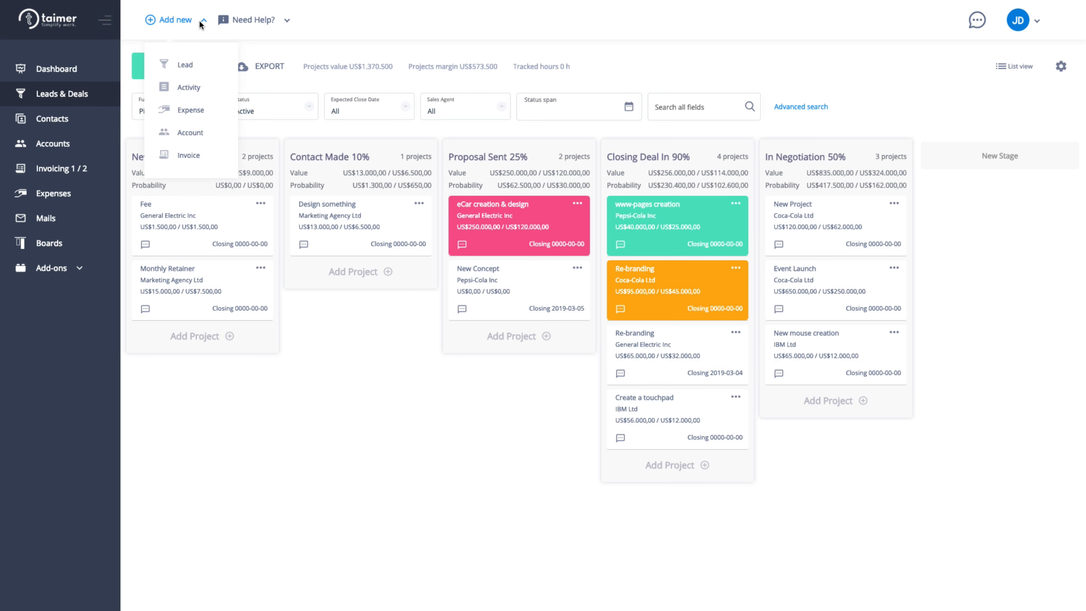
pyautogui.click(225, 72)
pyautogui.click(965, 241)
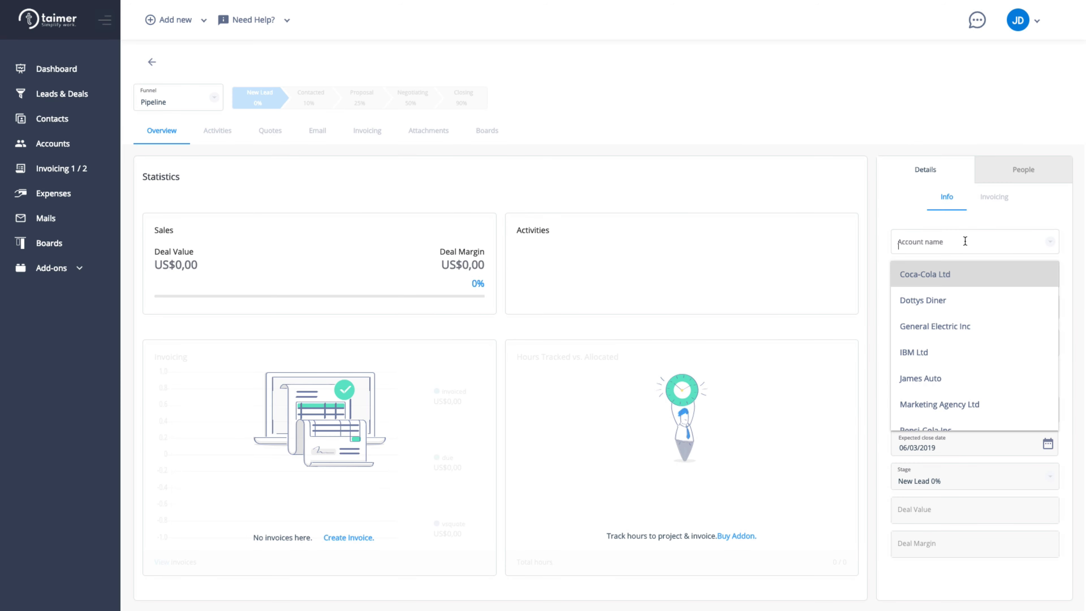
pyautogui.write('Be')
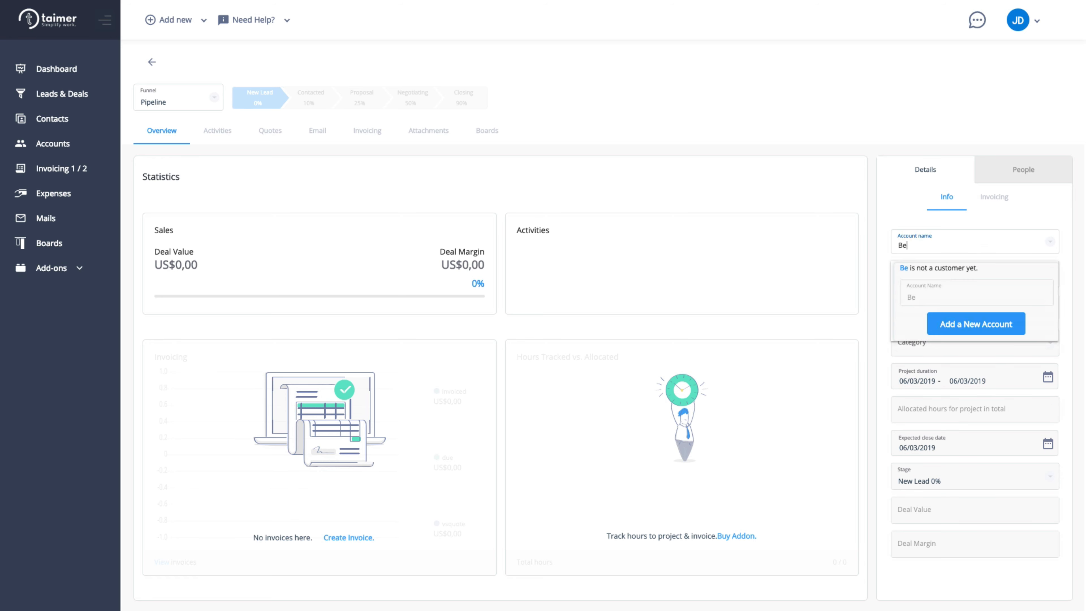
pyautogui.write('ttys Diner')
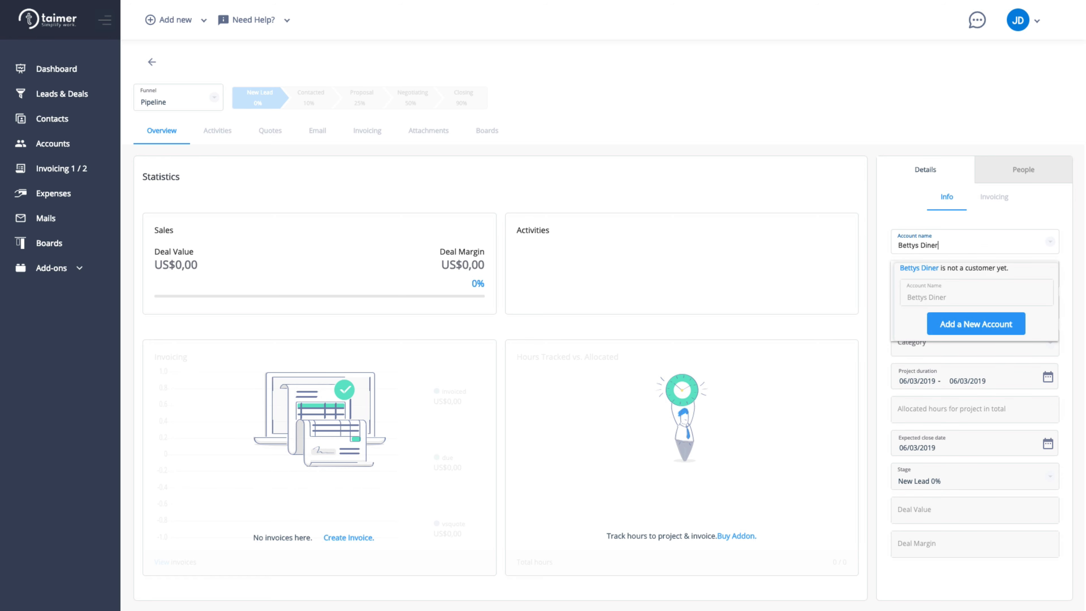
pyautogui.click(967, 319)
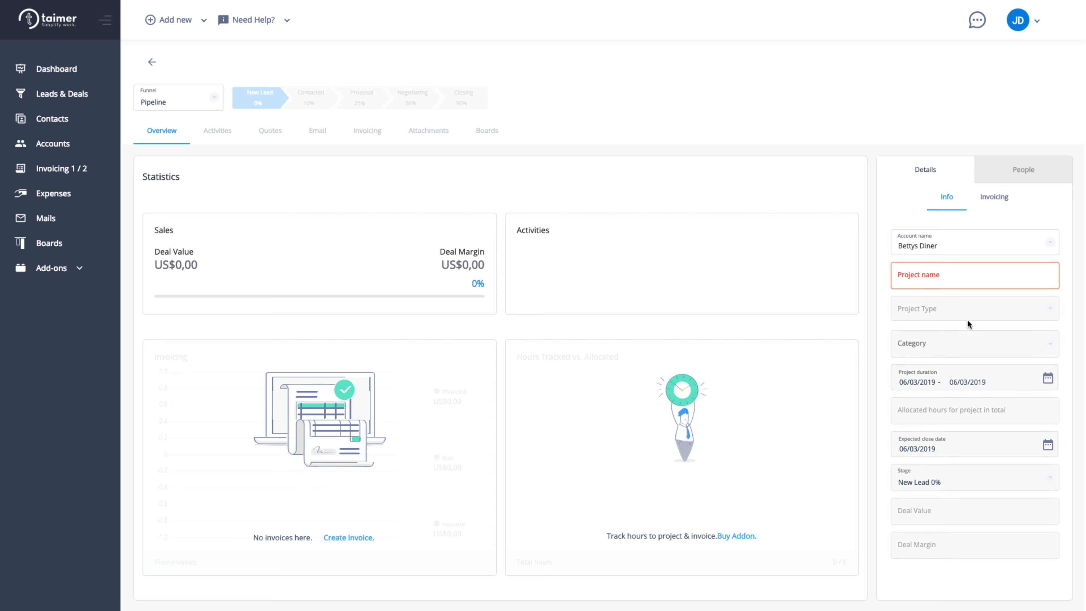
# Create the lead's project with the name Renovation and set its project type to Monthly Retainer.
pyautogui.click(955, 274)
pyautogui.write('Renovation')
pyautogui.press('Return')
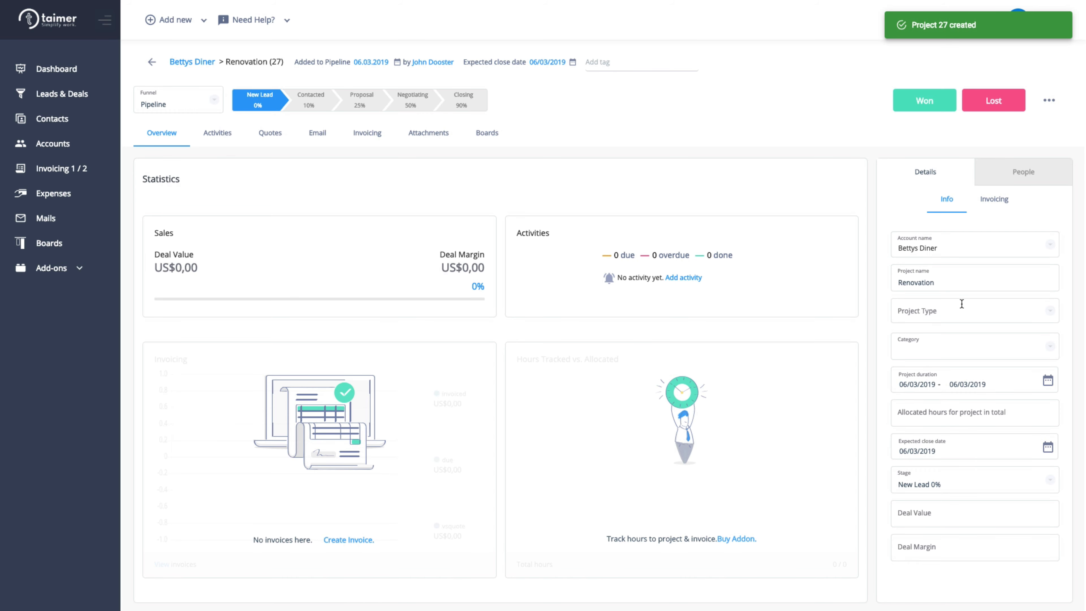
pyautogui.click(929, 310)
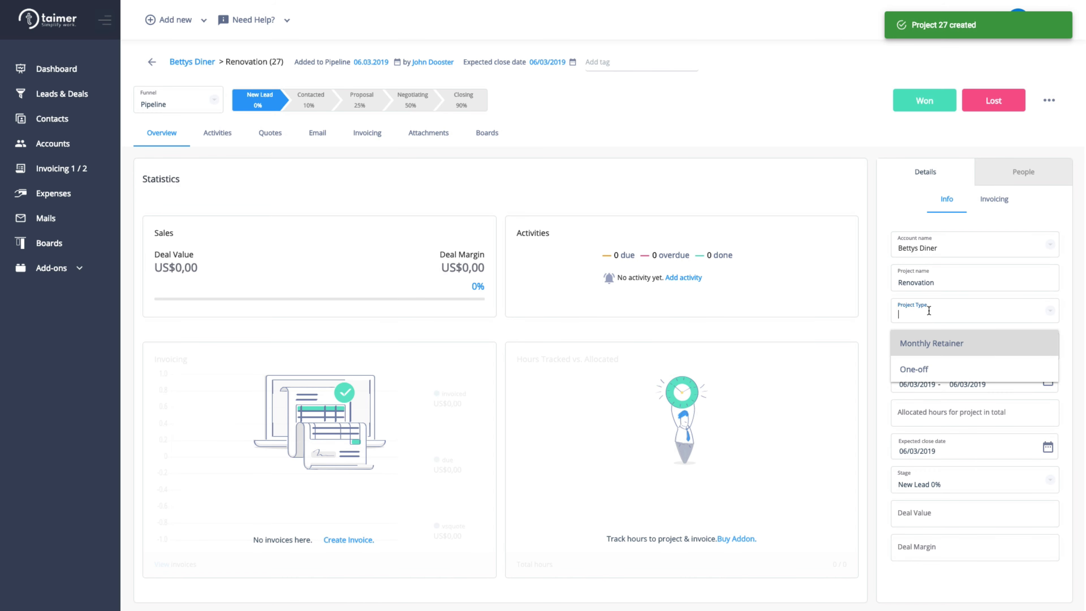
pyautogui.click(934, 341)
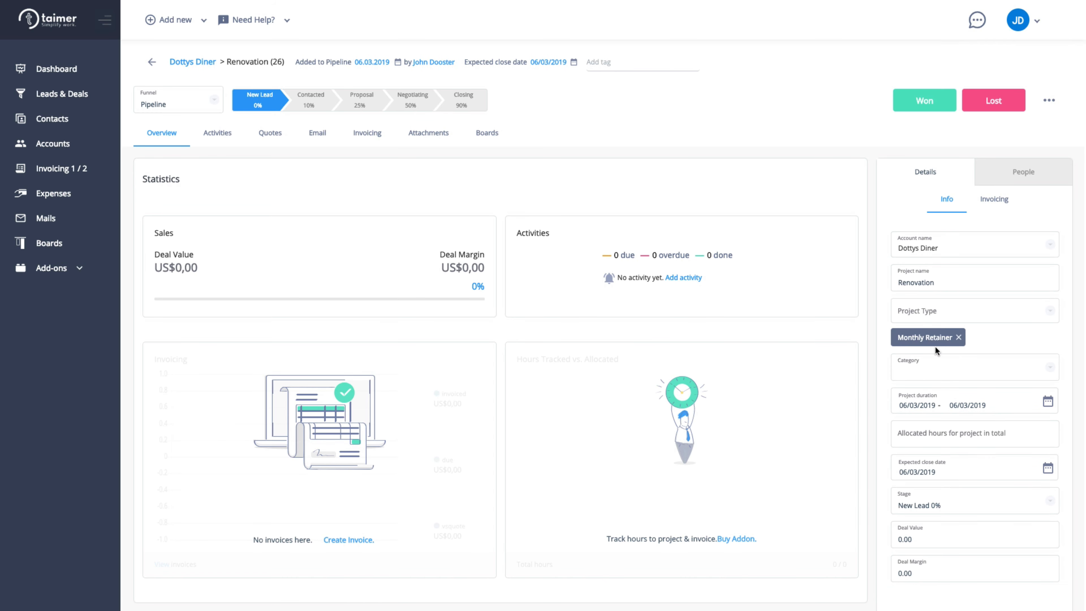
# Set the Renovation project's deal value to 10000 and deal margin to 5000.
pyautogui.click(927, 535)
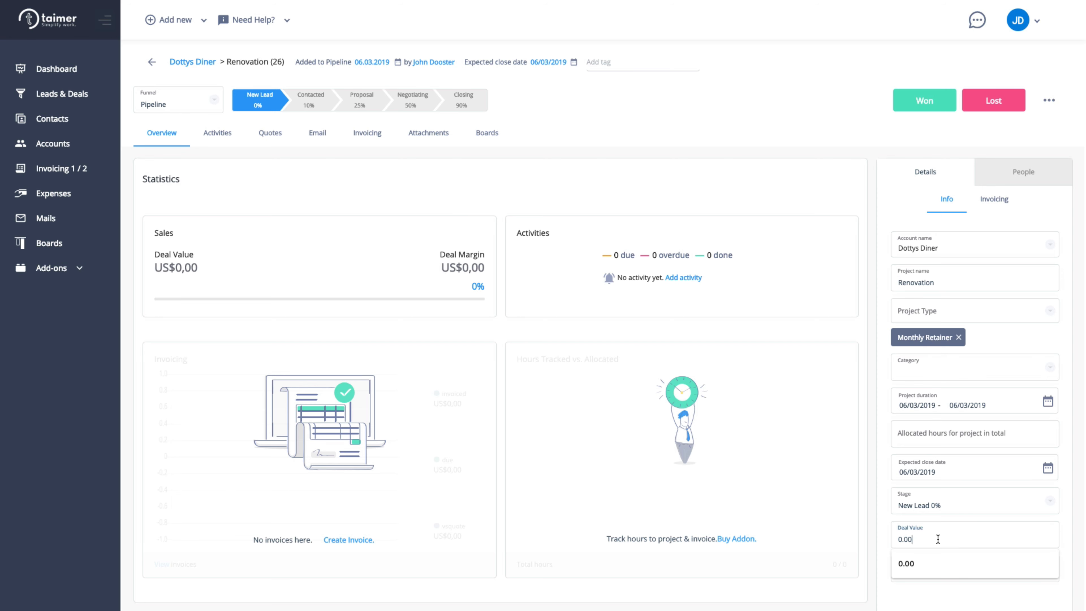
pyautogui.write('10000')
pyautogui.press('Tab')
pyautogui.write('500')
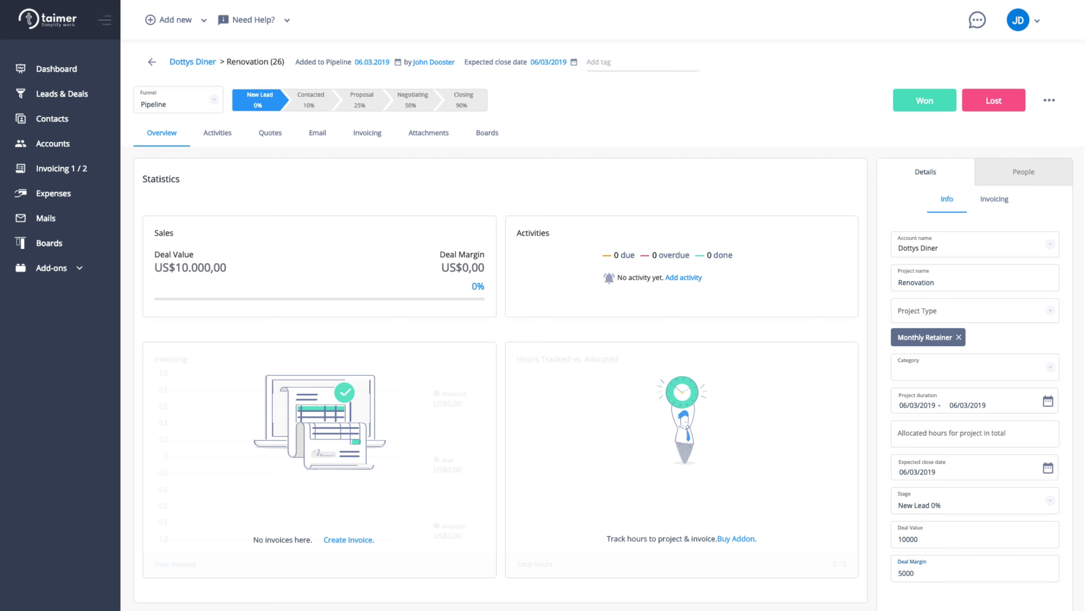
pyautogui.click(865, 161)
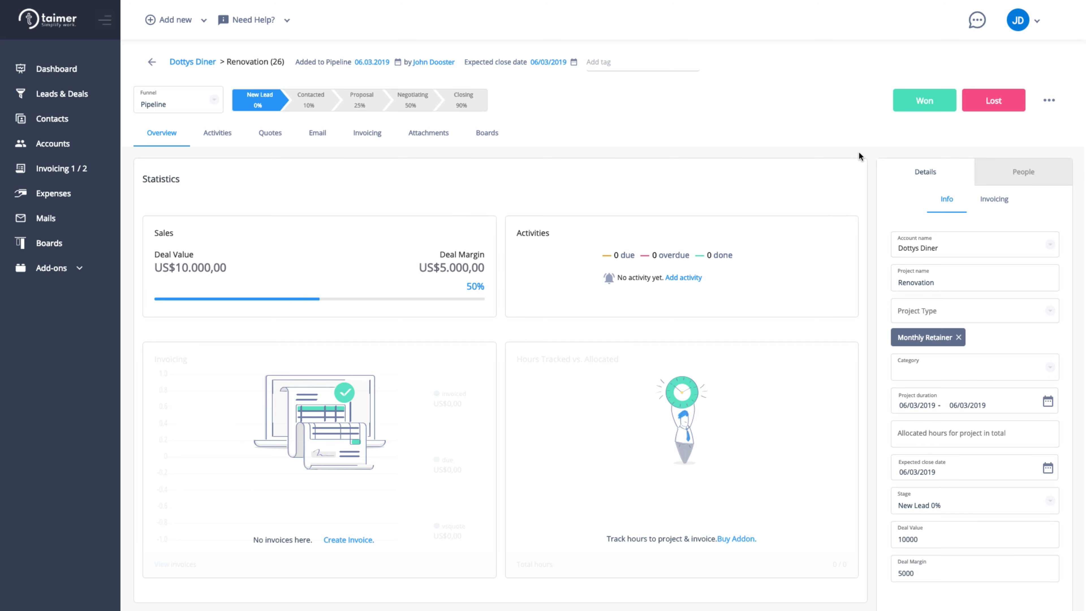
# Advance the Renovation deal through Proposal to the Negotiating stage and mark it as won.
pyautogui.click(357, 103)
pyautogui.click(404, 103)
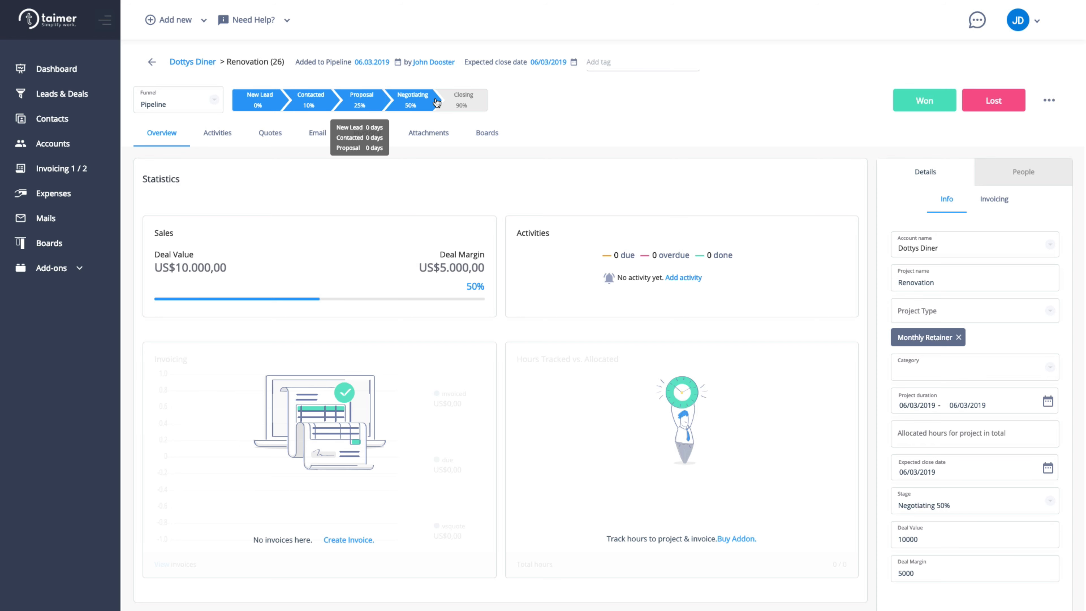
pyautogui.click(898, 101)
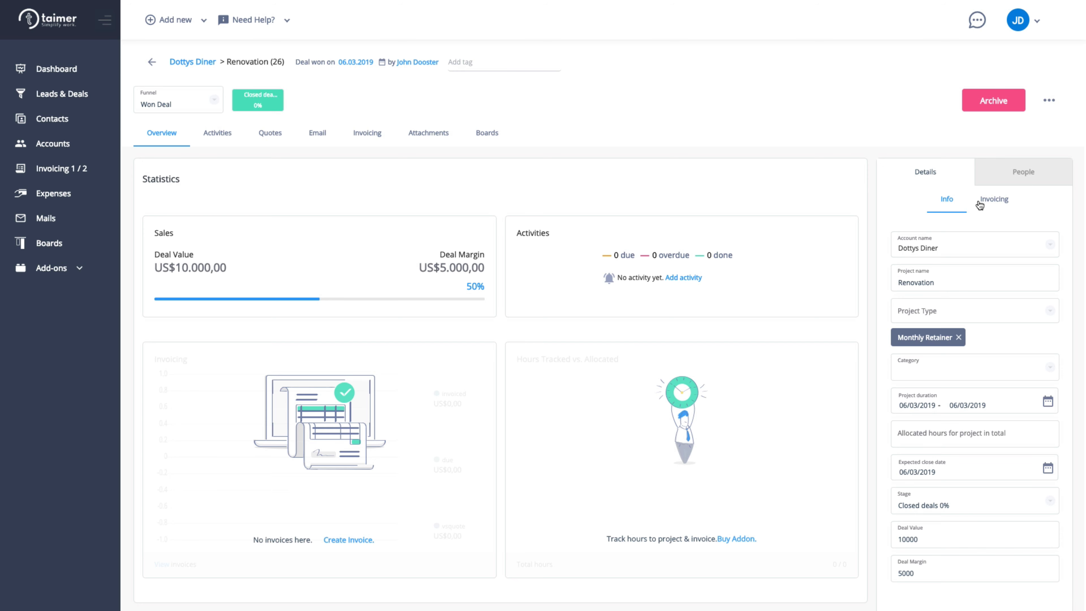
# Enable invoicing of hours, scheduled/recurring invoicing and invoicing of expenses for the project, with invoicing status Invoiceable Project.
pyautogui.click(988, 205)
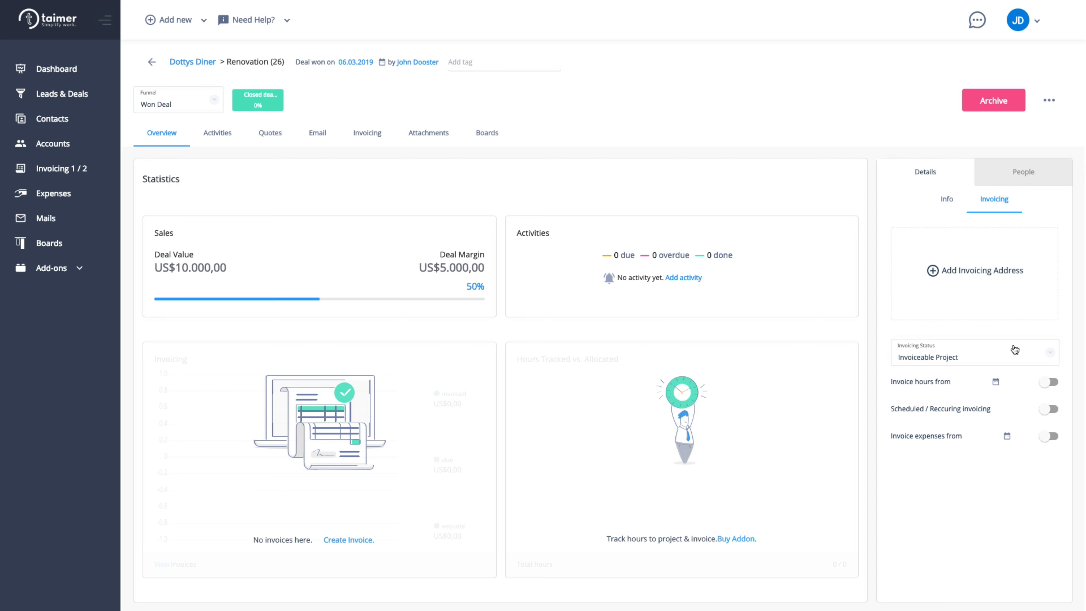
pyautogui.click(1052, 382)
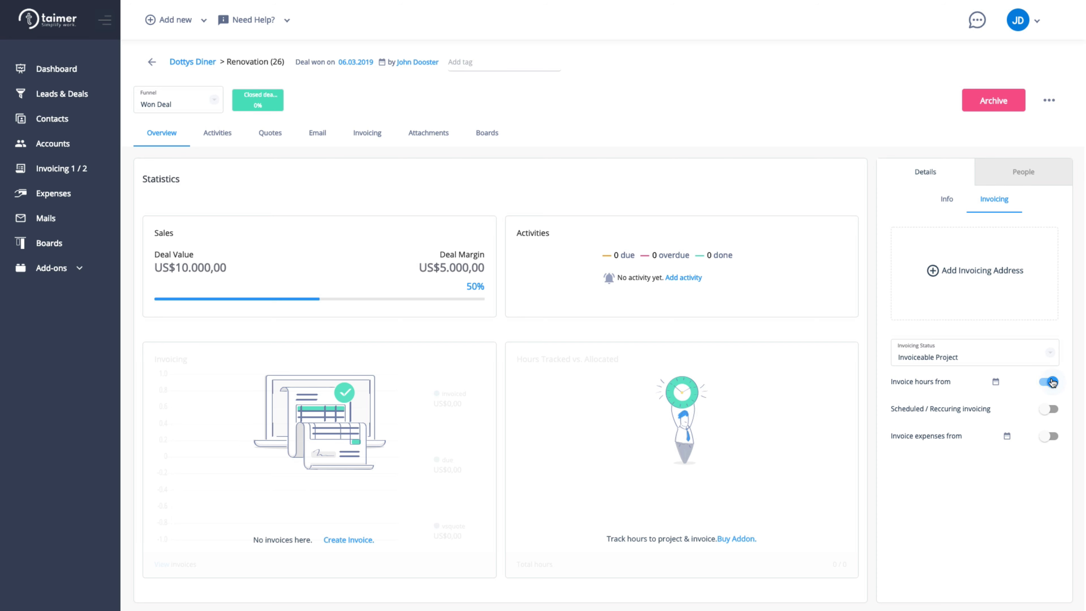
pyautogui.click(1051, 409)
pyautogui.click(1053, 435)
pyautogui.click(1049, 354)
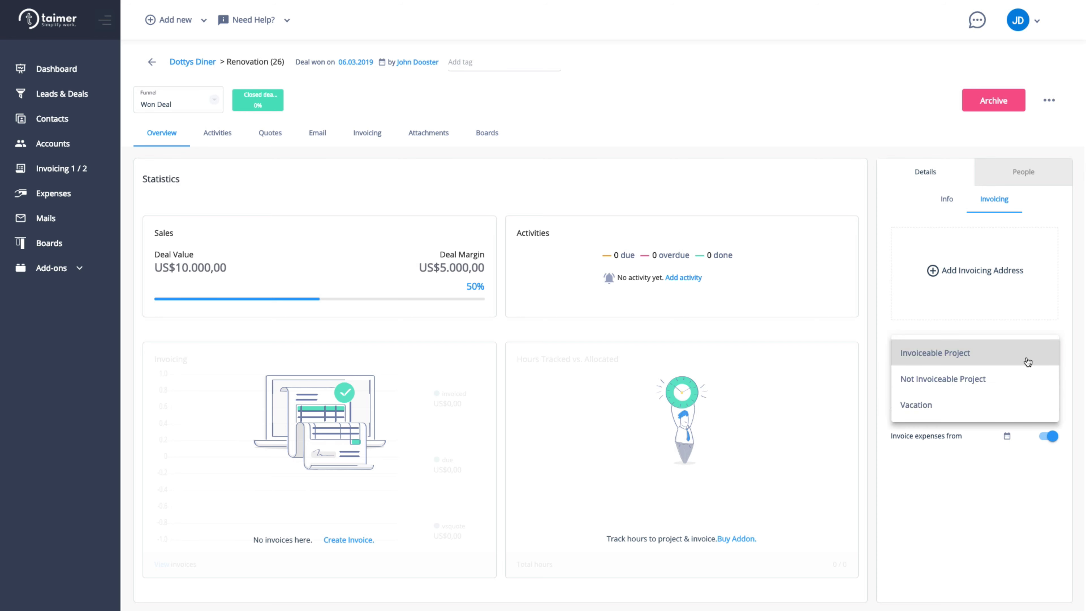
pyautogui.click(1009, 358)
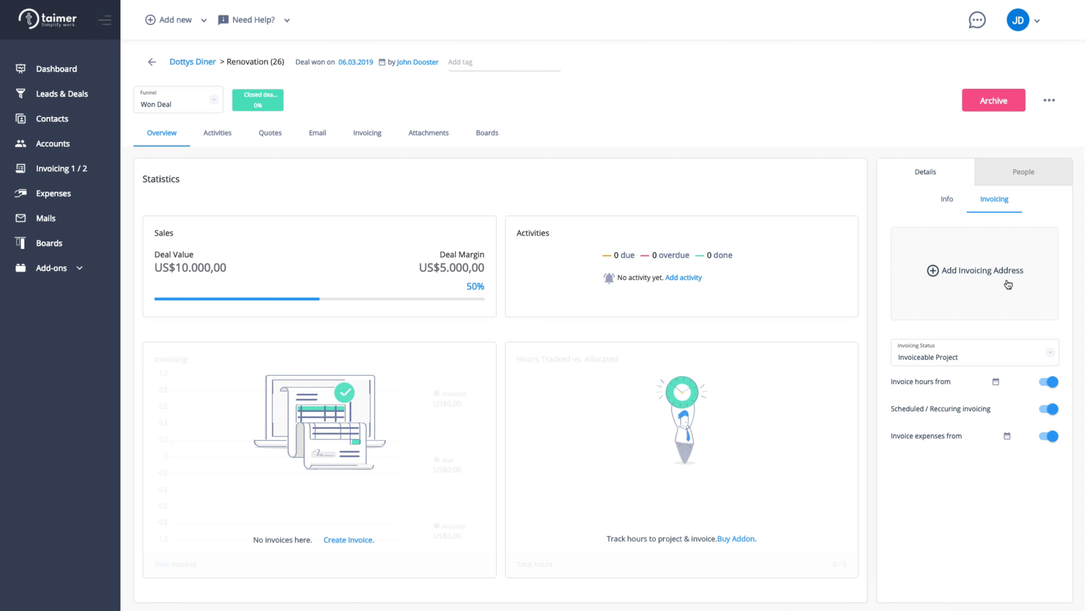
# Add a second team member to the Renovation project and assign that person as project manager.
pyautogui.click(1023, 173)
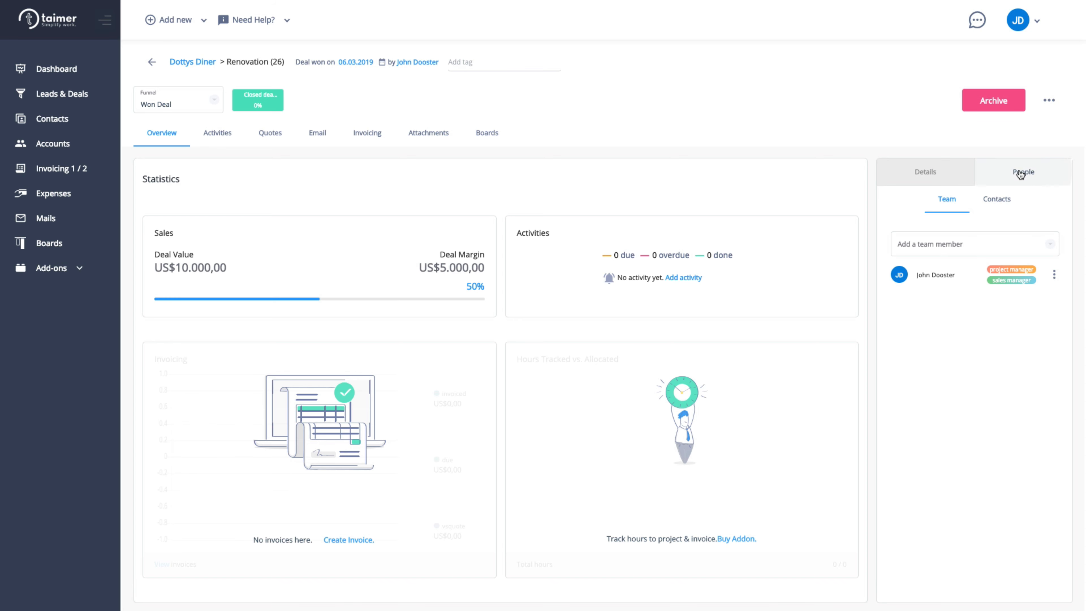
pyautogui.click(1003, 241)
pyautogui.click(978, 274)
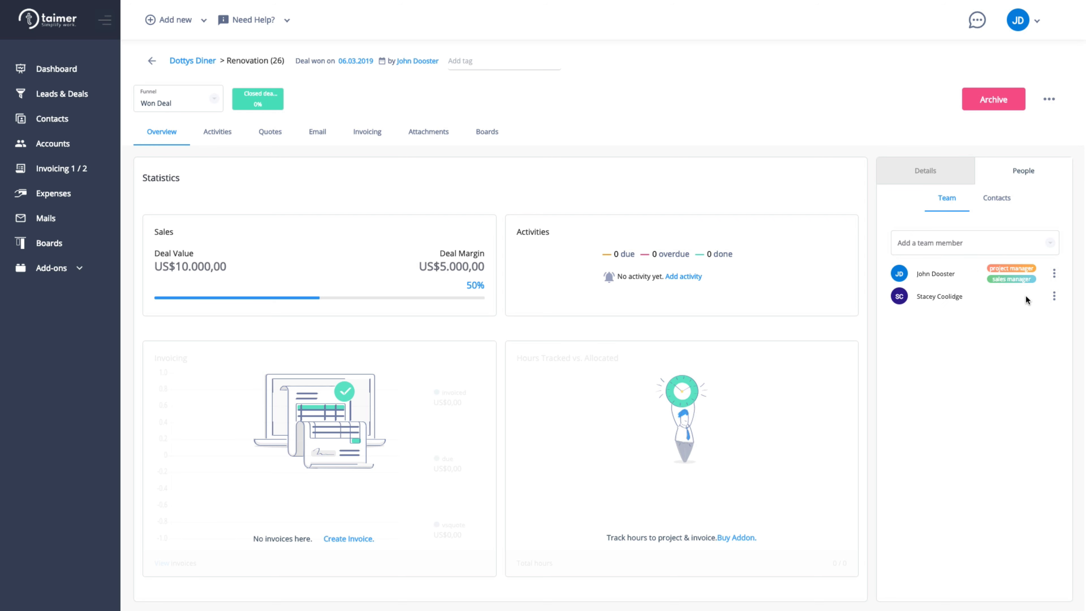
pyautogui.click(1054, 297)
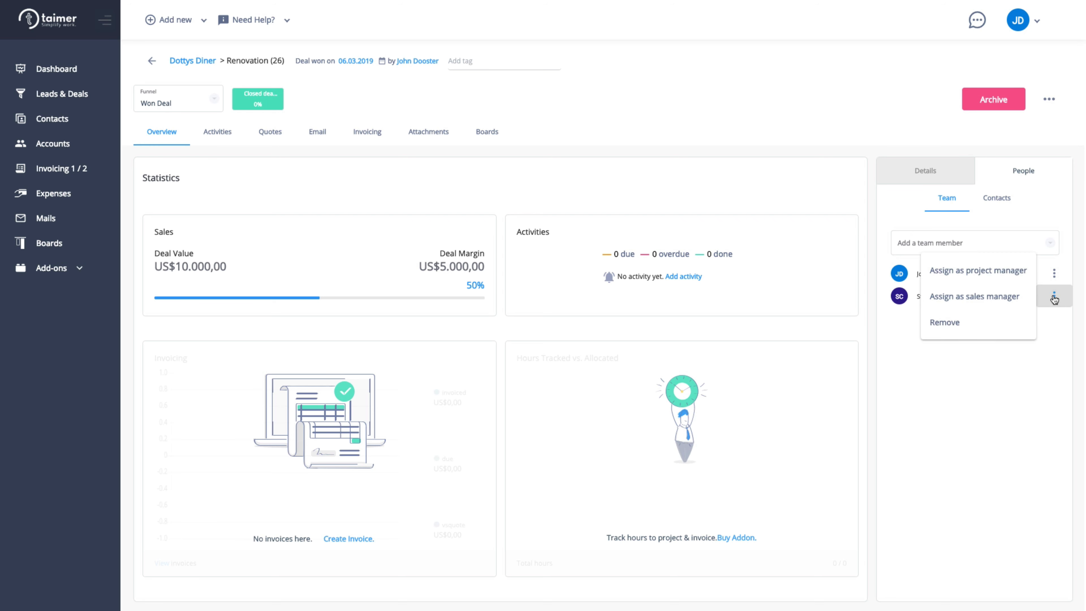
pyautogui.click(981, 270)
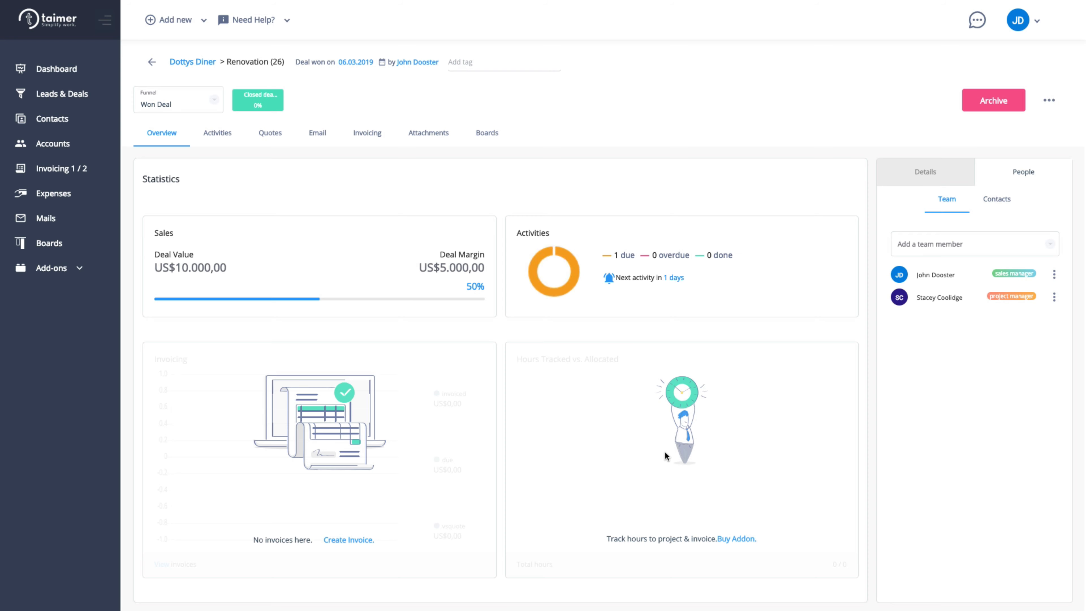
# Look through the Renovation project's quotes, email, invoicing and attachments sections.
pyautogui.click(270, 132)
pyautogui.click(318, 133)
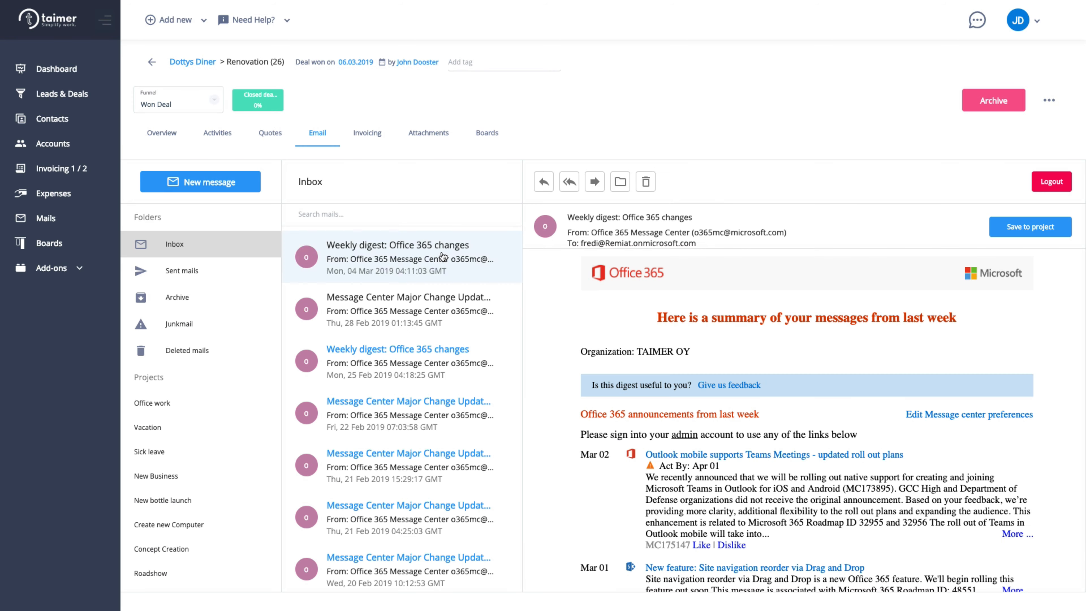
pyautogui.click(371, 136)
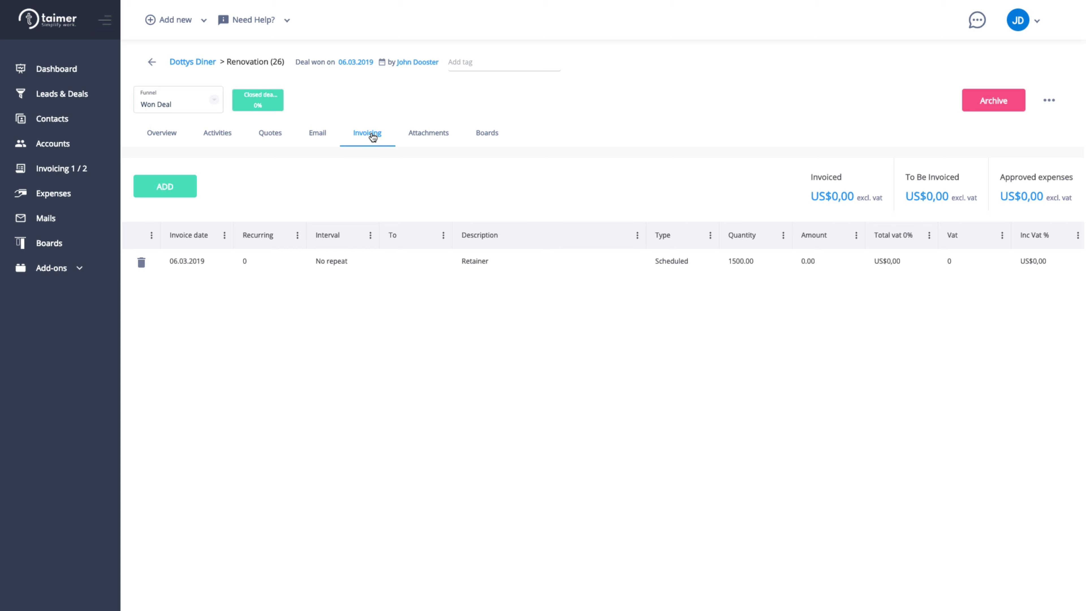
pyautogui.click(427, 136)
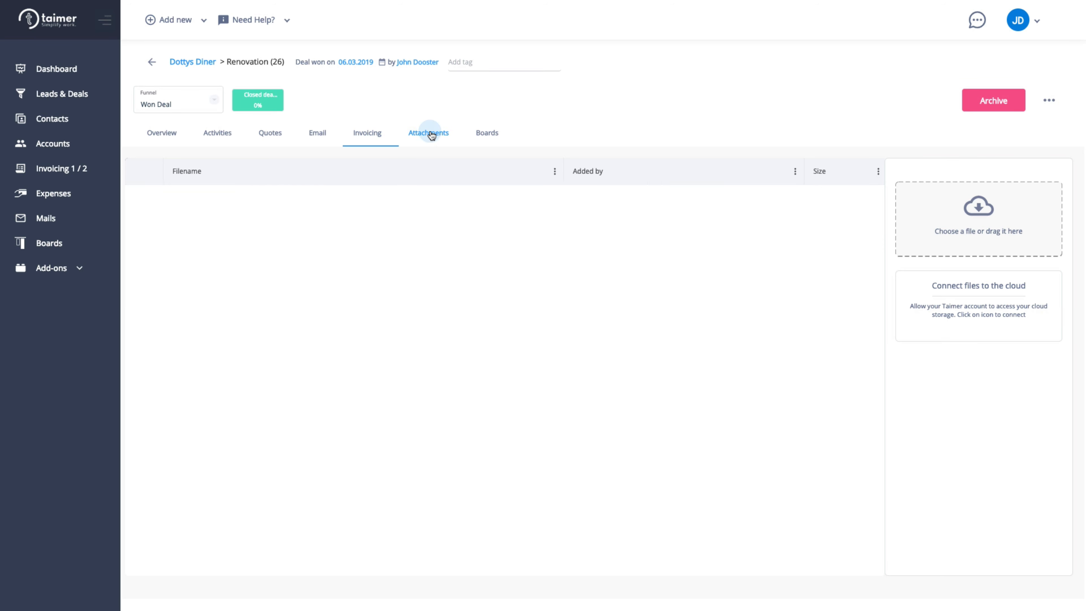
# Send the message "Collaborate" in the Shared with customer card on the project's board.
pyautogui.click(497, 136)
pyautogui.click(257, 283)
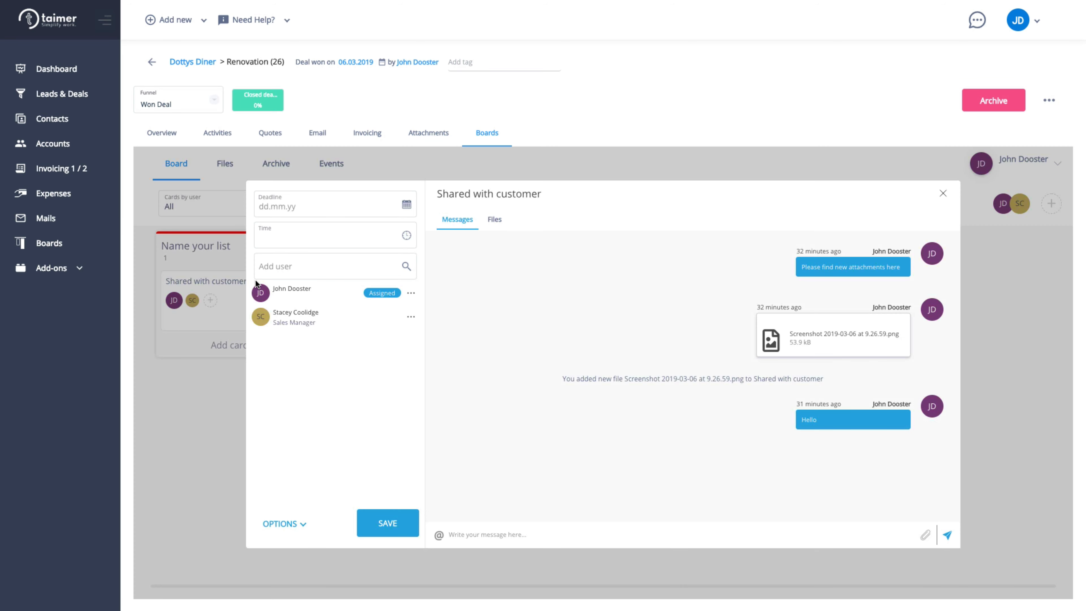
pyautogui.click(519, 538)
pyautogui.write('Collaborate')
pyautogui.press('Return')
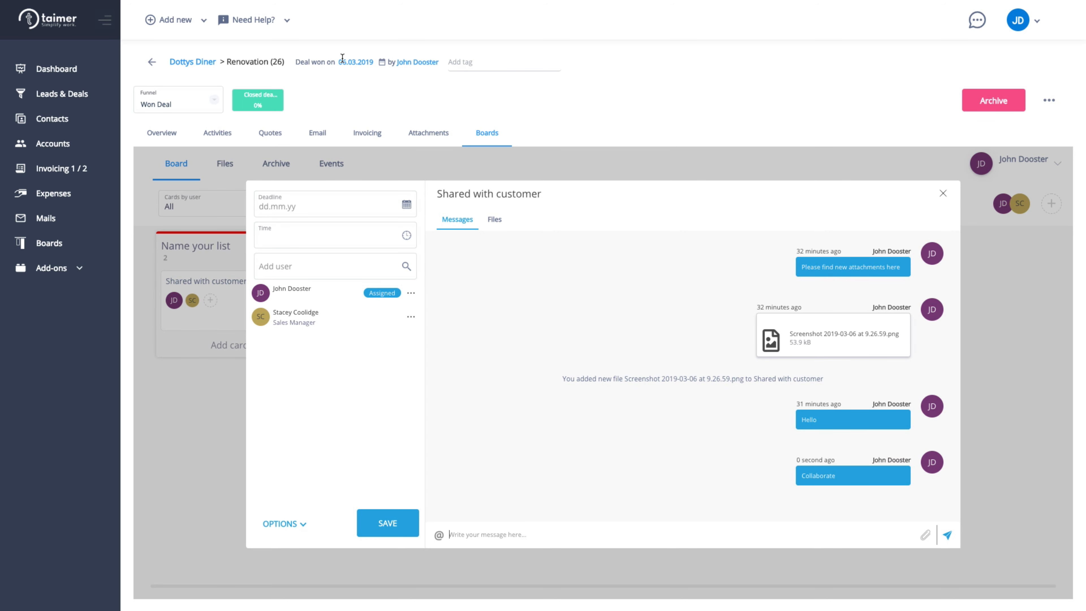
# Show the available help resources, including tutorials, knowledge base, community and chat.
pyautogui.click(277, 22)
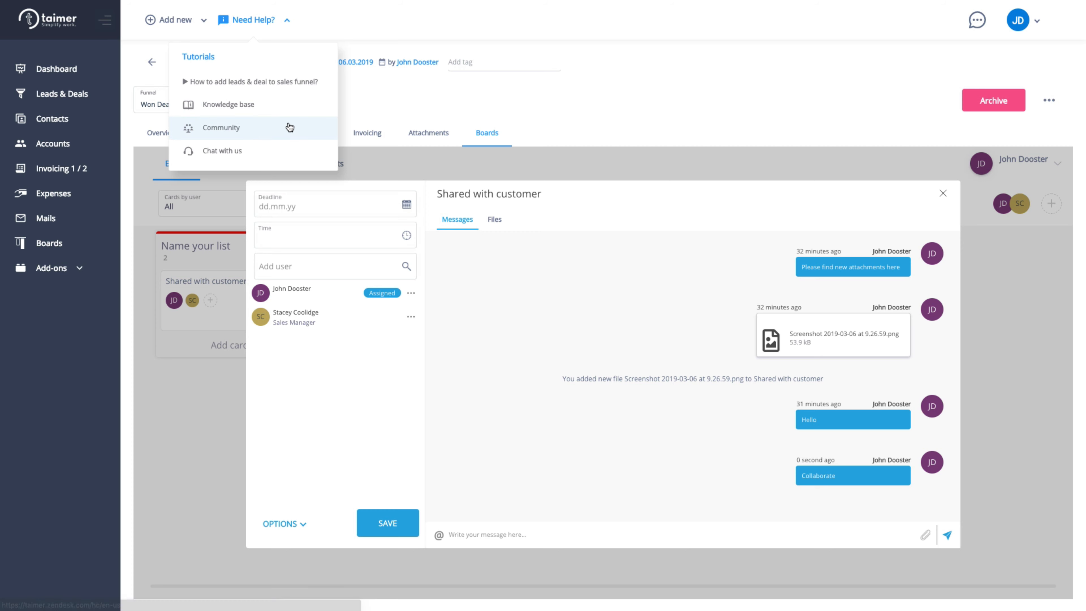